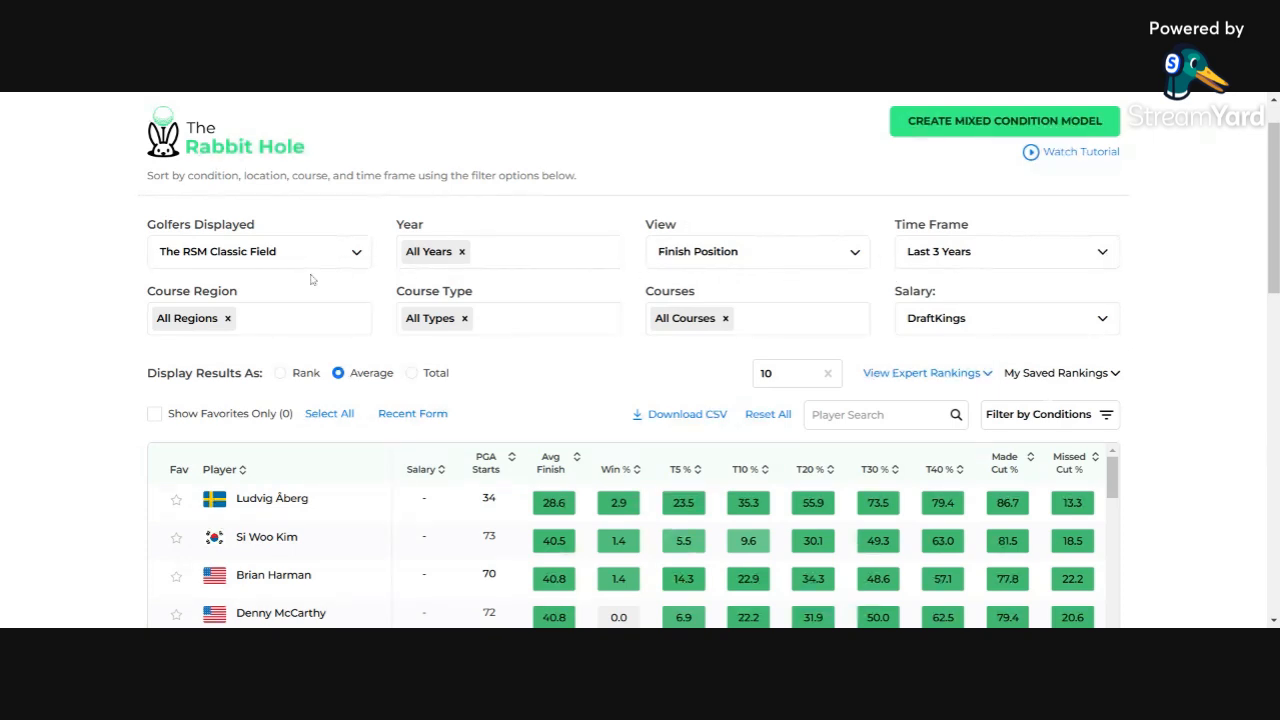
# View the available options for the minimum number of starts and close the list
pyautogui.scroll(-1, 326, 294)
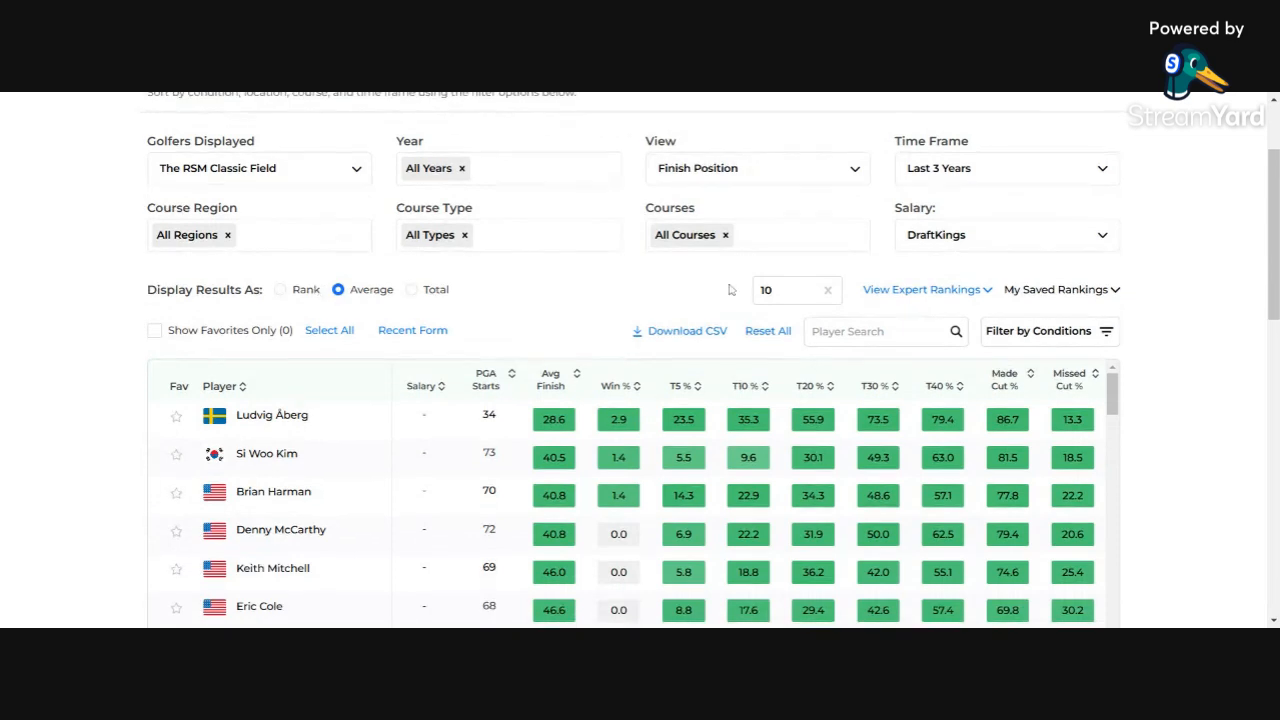
pyautogui.click(787, 298)
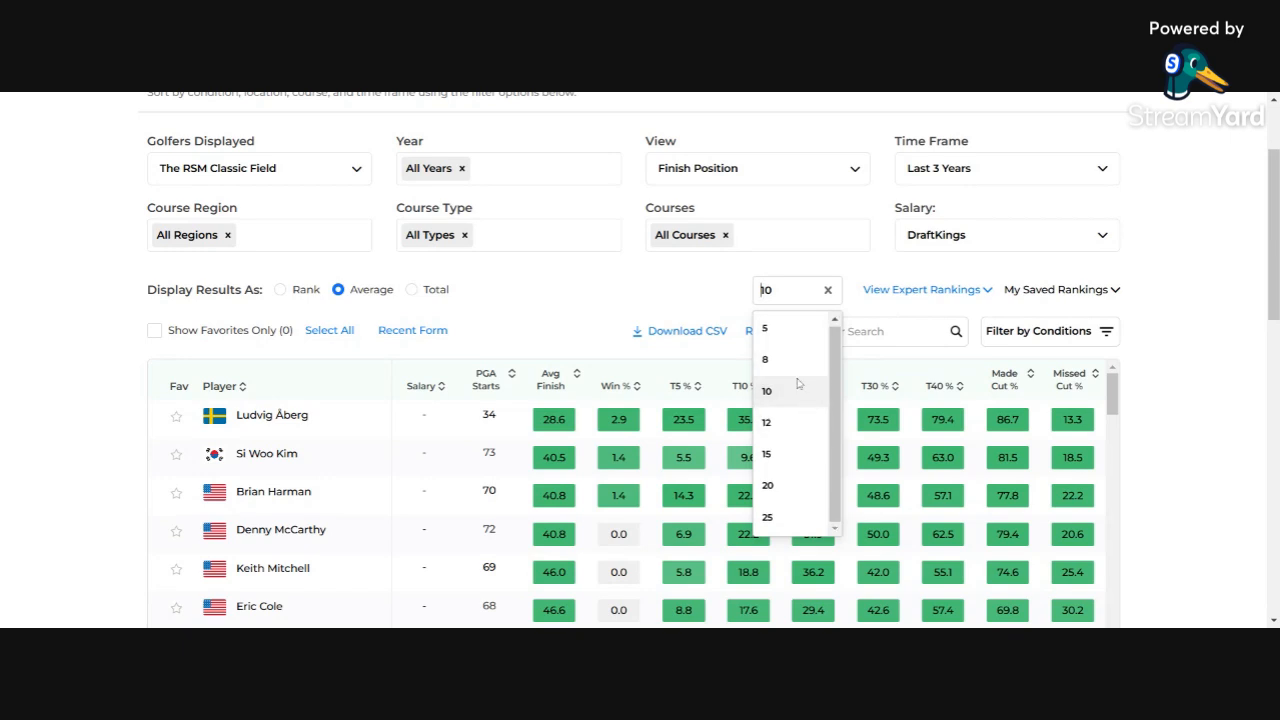
pyautogui.click(674, 296)
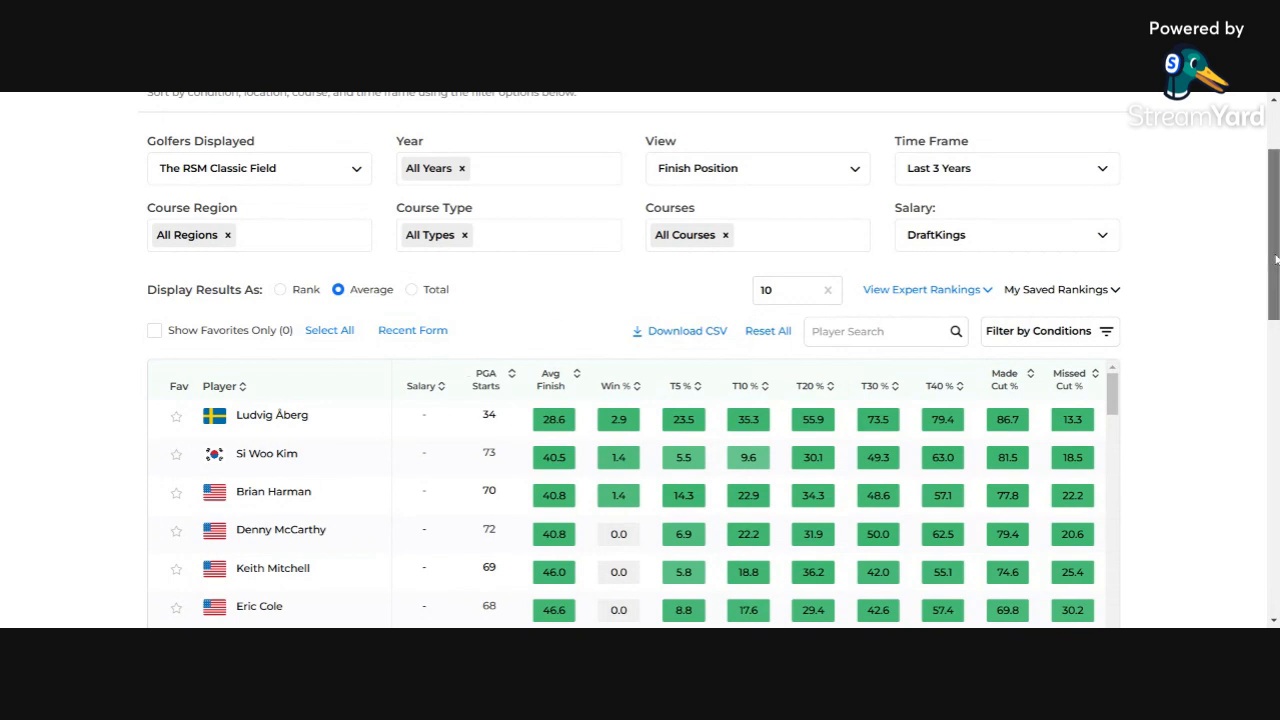
pyautogui.moveTo(1275, 260); pyautogui.dragTo(1273, 265)
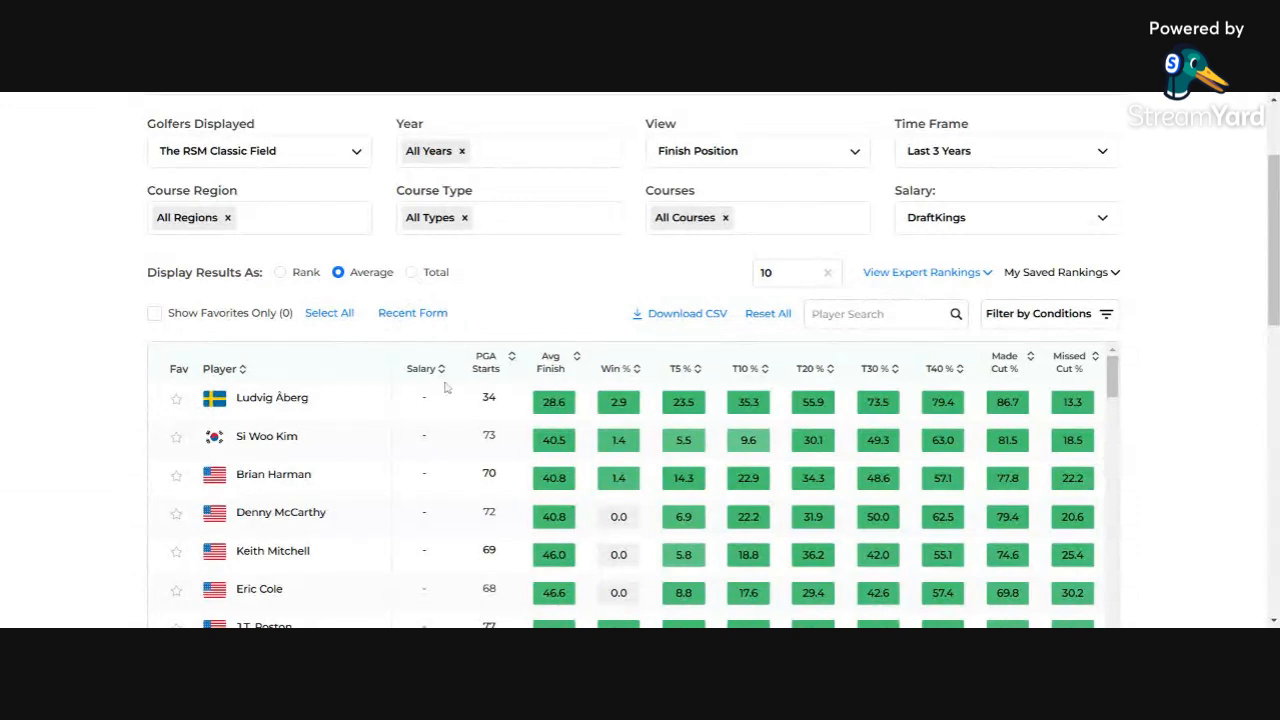
# Sort the golfers by Win % and after that by T20 %, highest values first
pyautogui.click(679, 316)
pyautogui.click(637, 369)
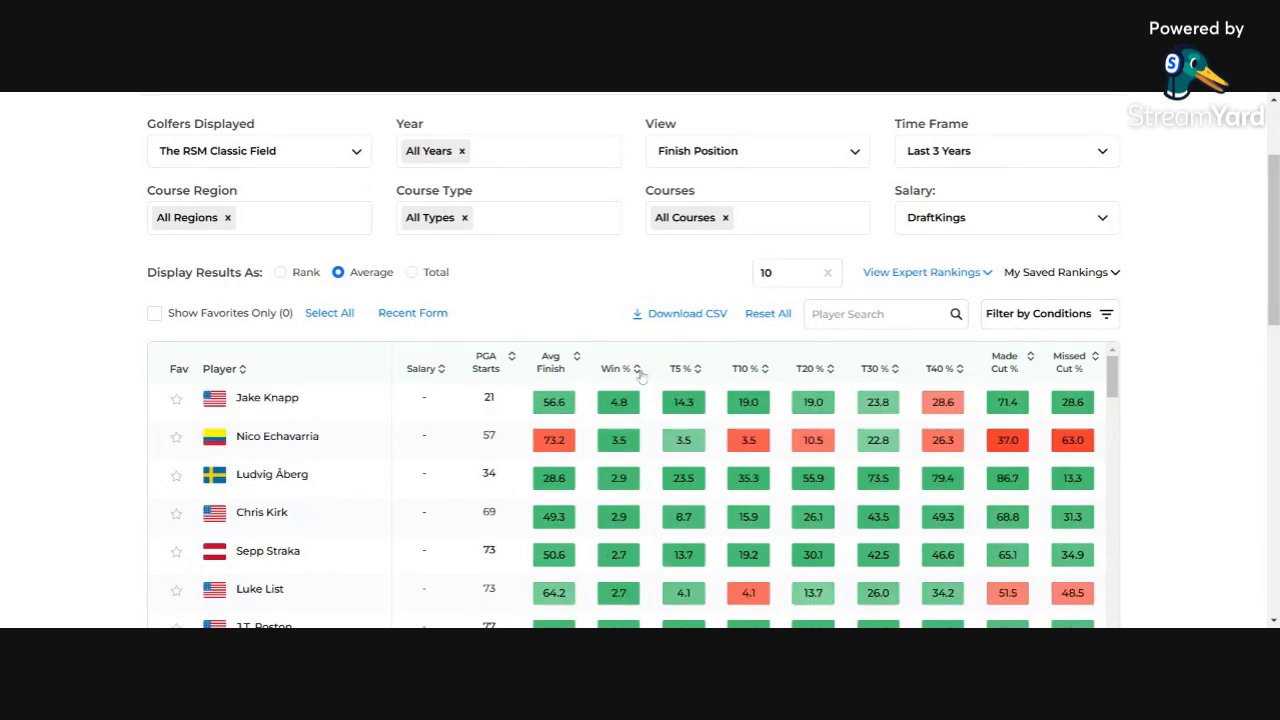
pyautogui.click(830, 370)
pyautogui.click(830, 371)
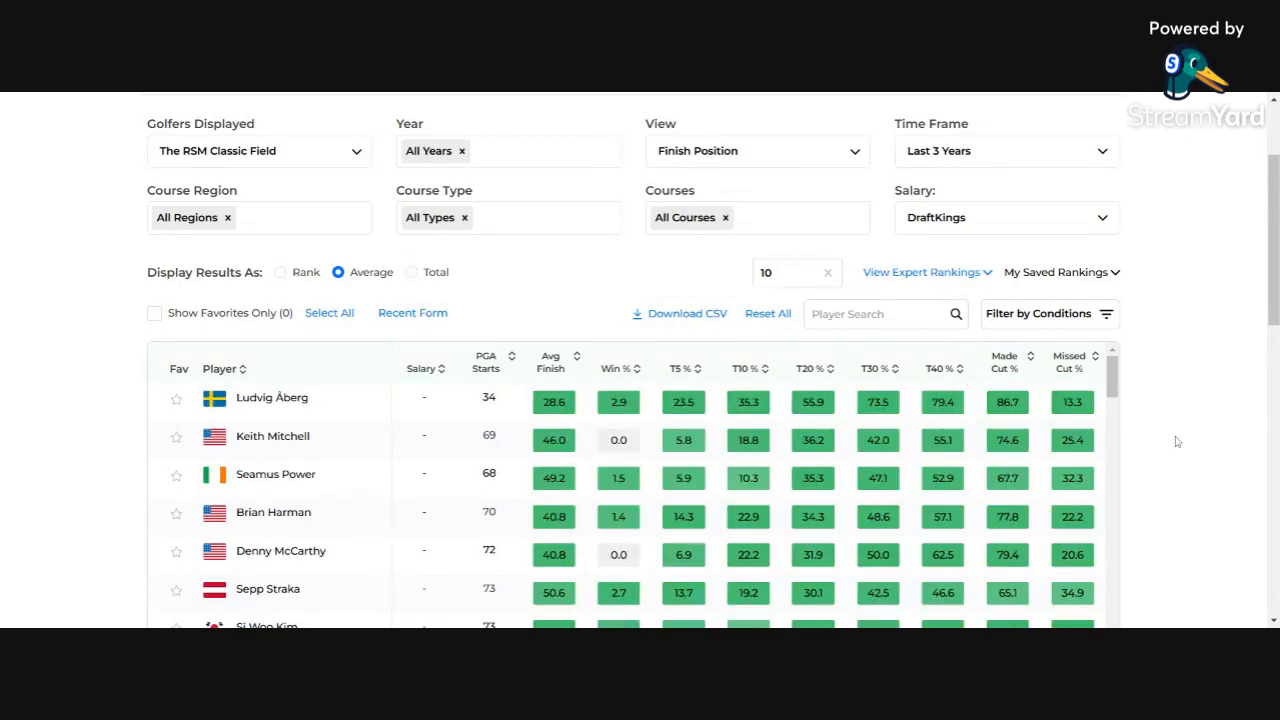
# Review the golfers with the lowest T20 % first, and re-sort the table by highest Made Cut %
pyautogui.scroll(-1, 1172, 440)
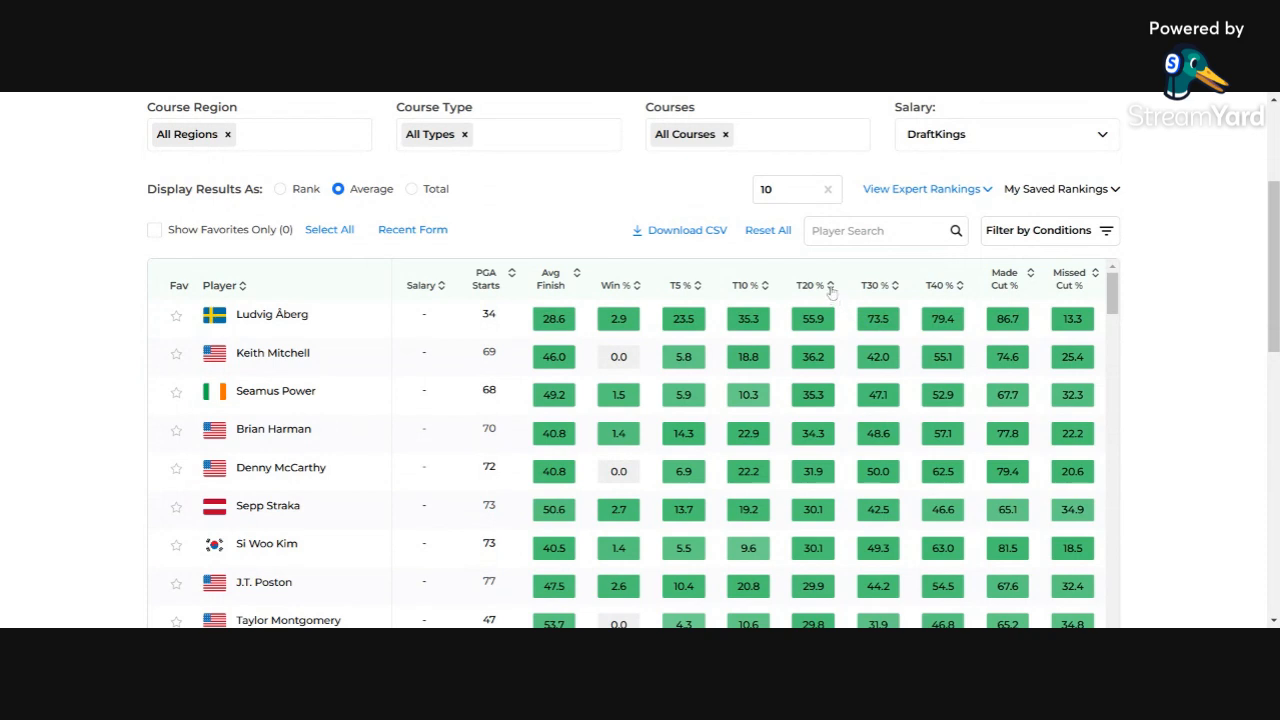
pyautogui.click(830, 290)
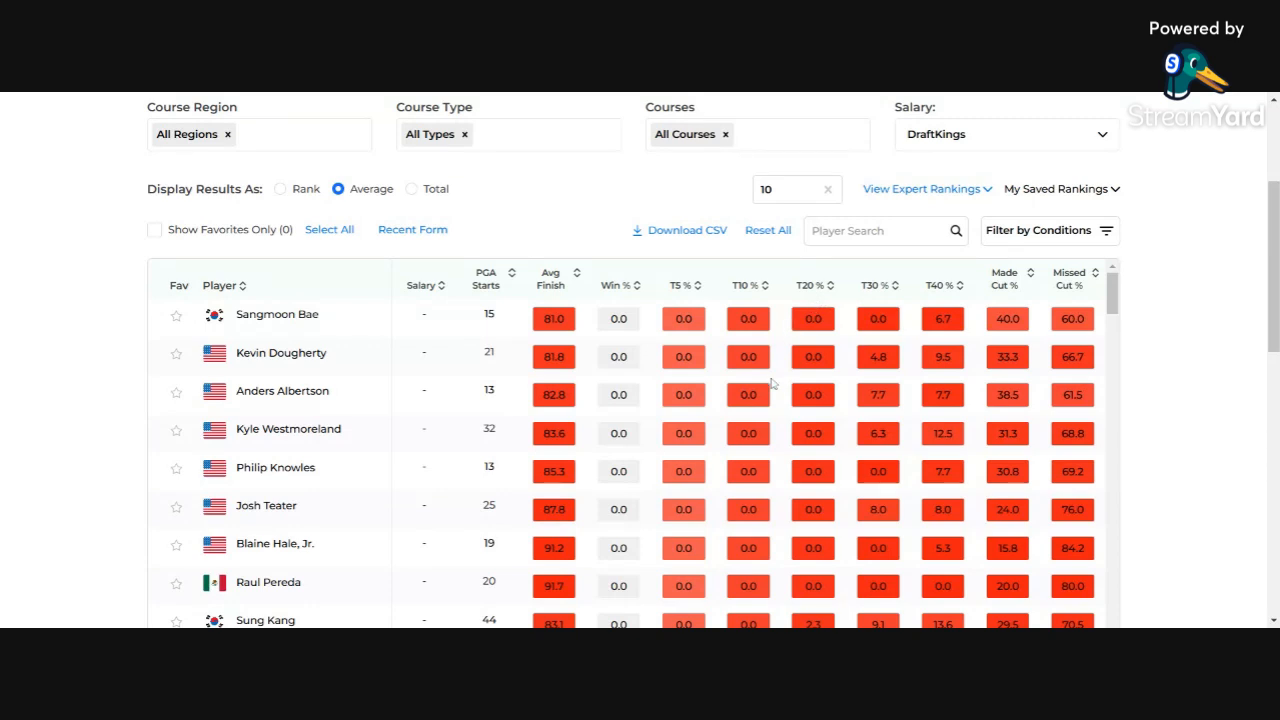
pyautogui.scroll(-2, 843, 424)
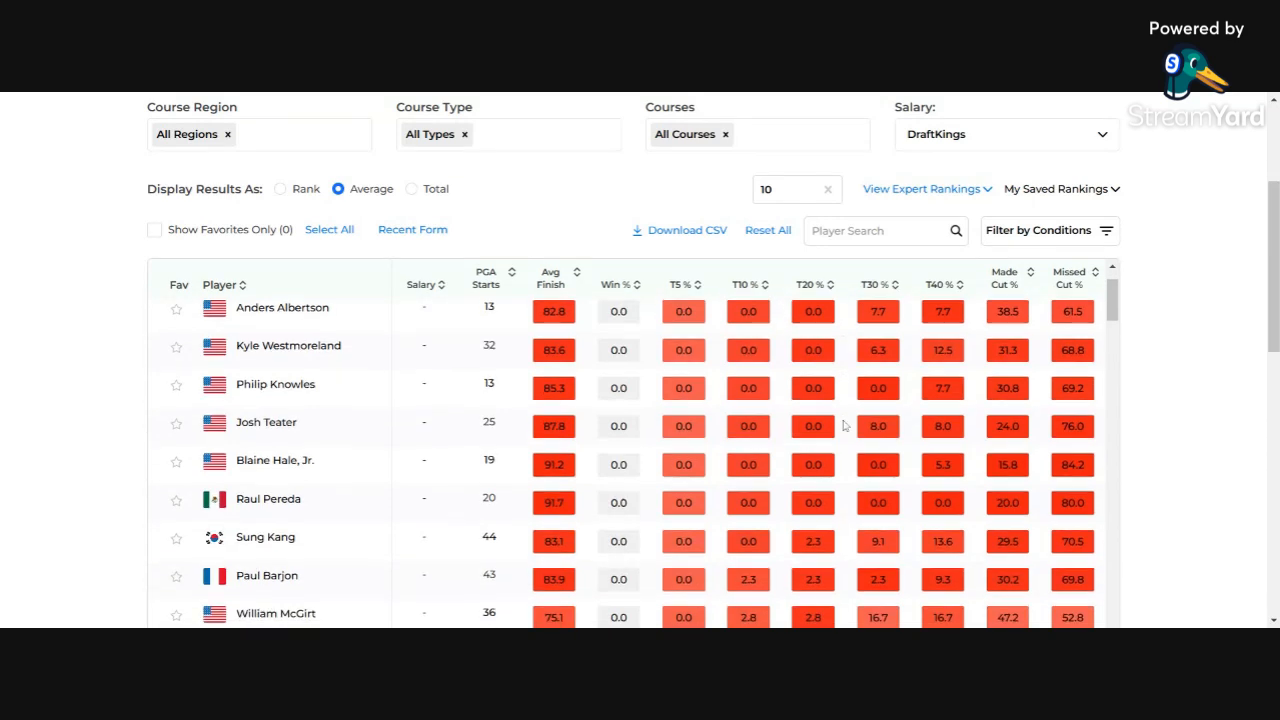
pyautogui.scroll(2, 842, 429)
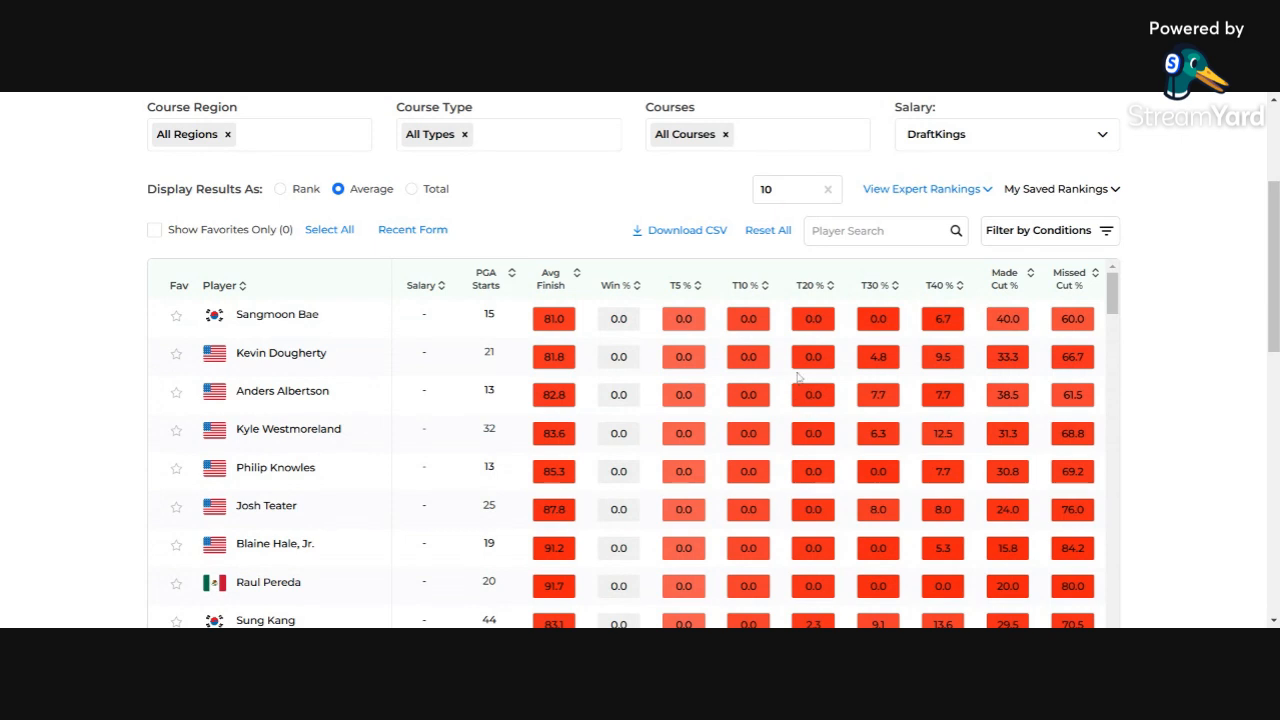
pyautogui.click(1029, 276)
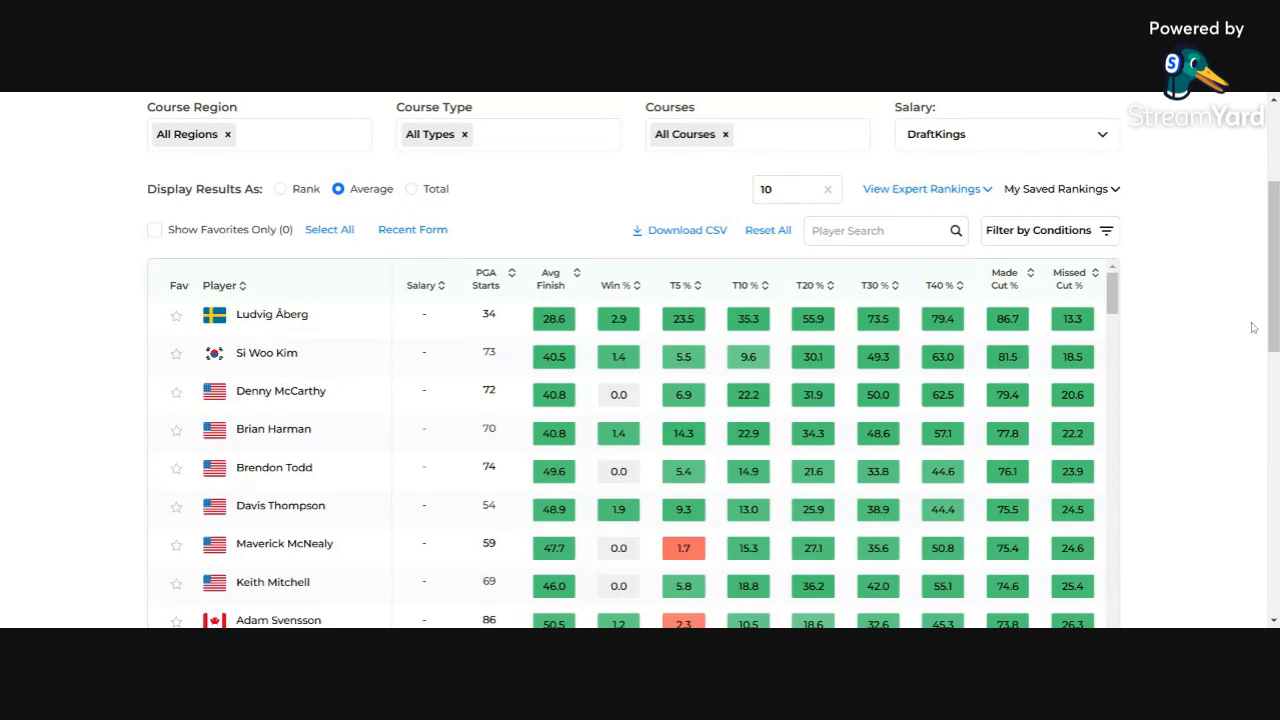
# Filter the results to courses in the Southeast region
pyautogui.moveTo(1273, 293); pyautogui.dragTo(1262, 267)
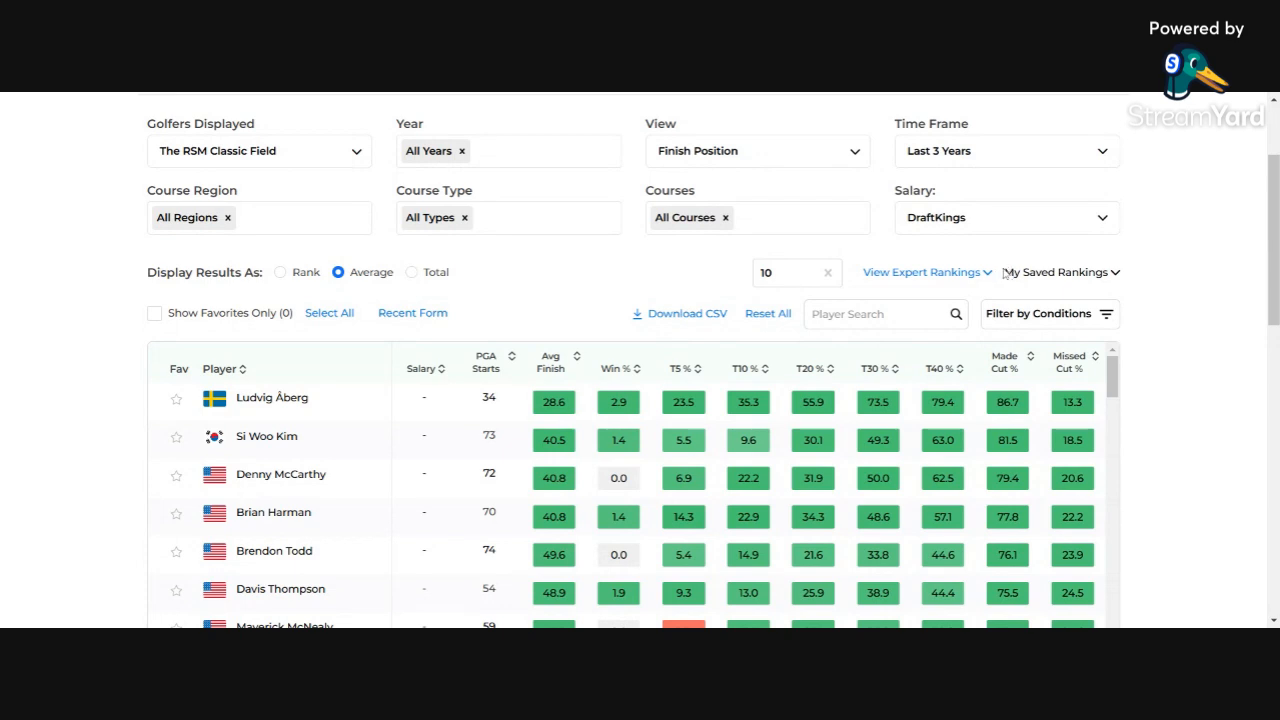
pyautogui.click(268, 223)
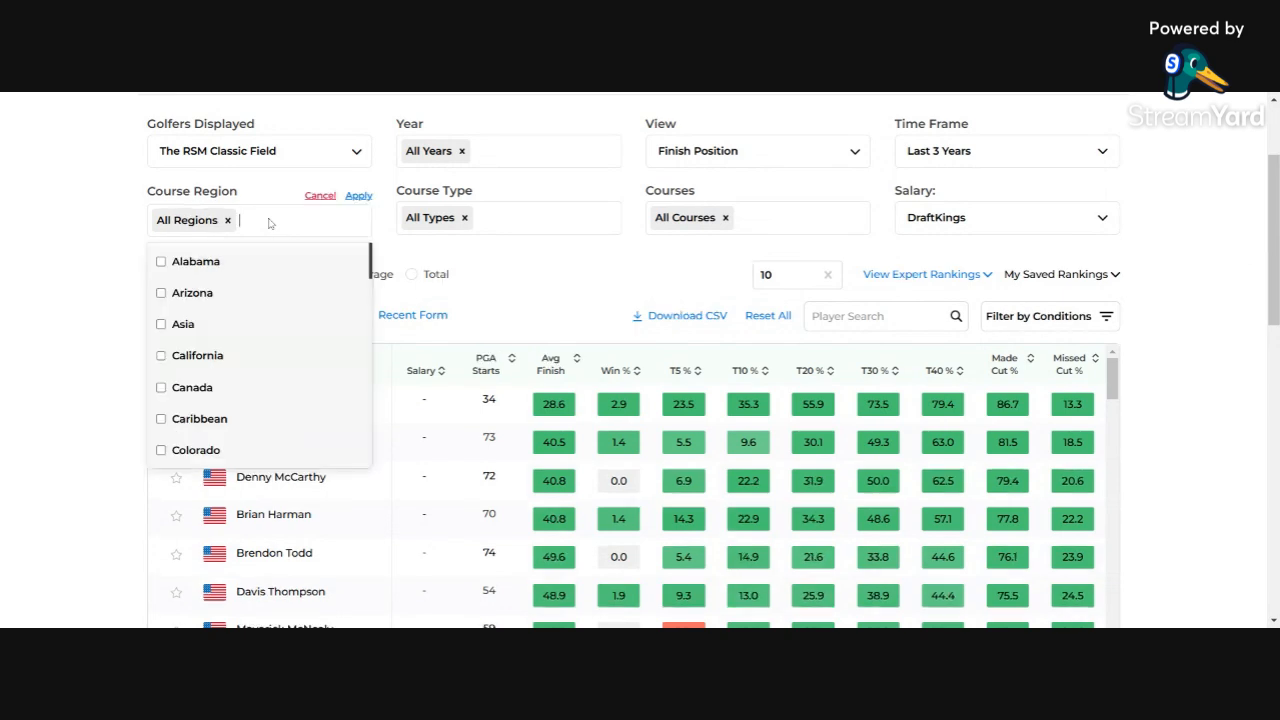
pyautogui.scroll(-2, 220, 340)
pyautogui.scroll(-3, 222, 345)
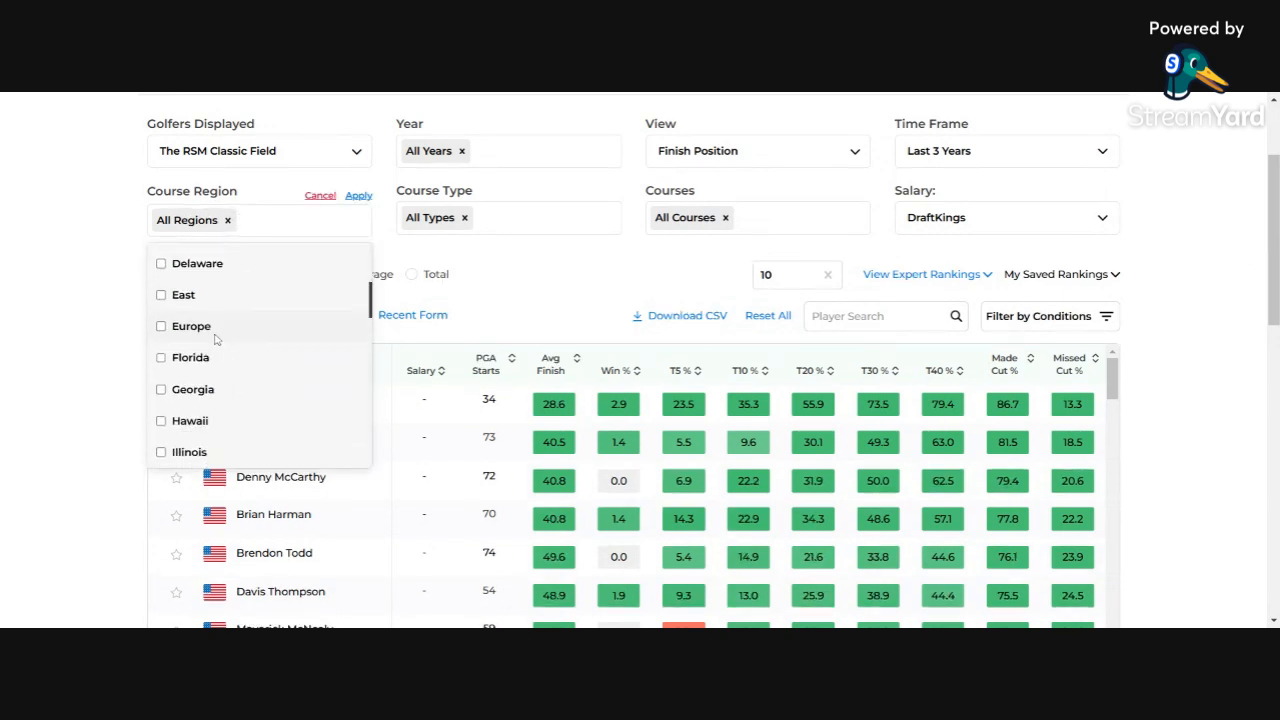
pyautogui.scroll(-5, 216, 342)
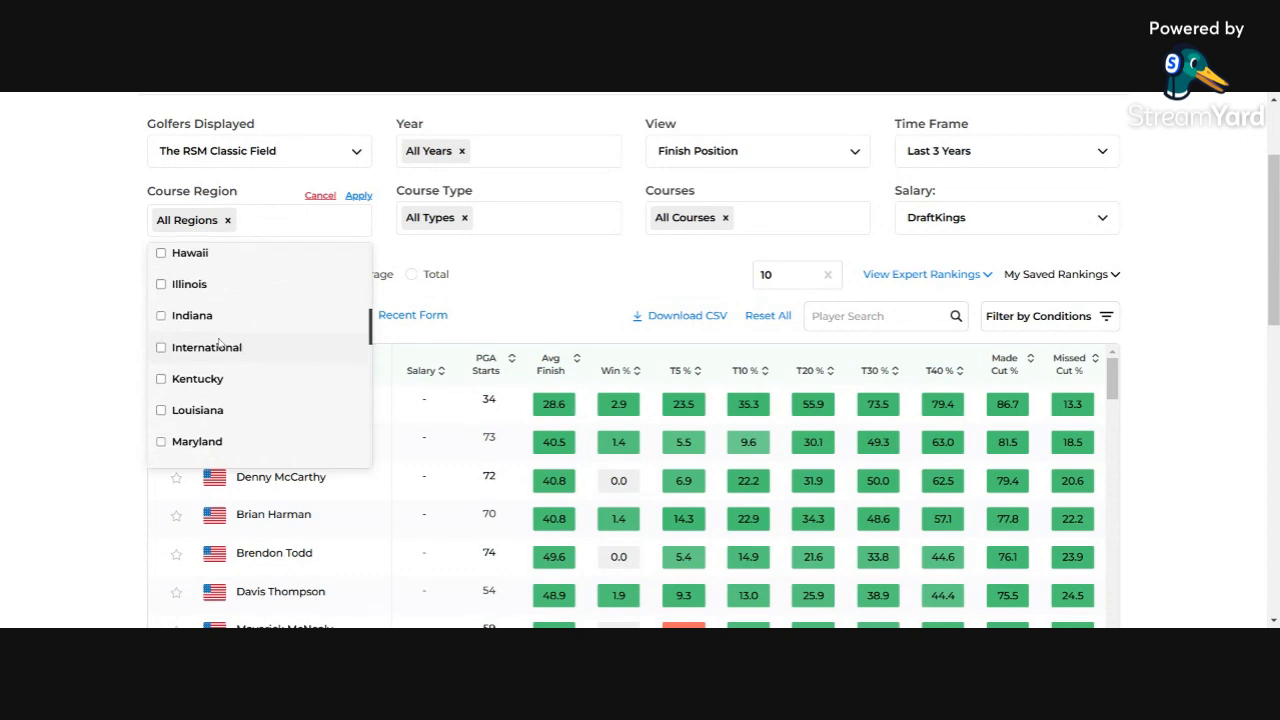
pyautogui.scroll(-10, 219, 343)
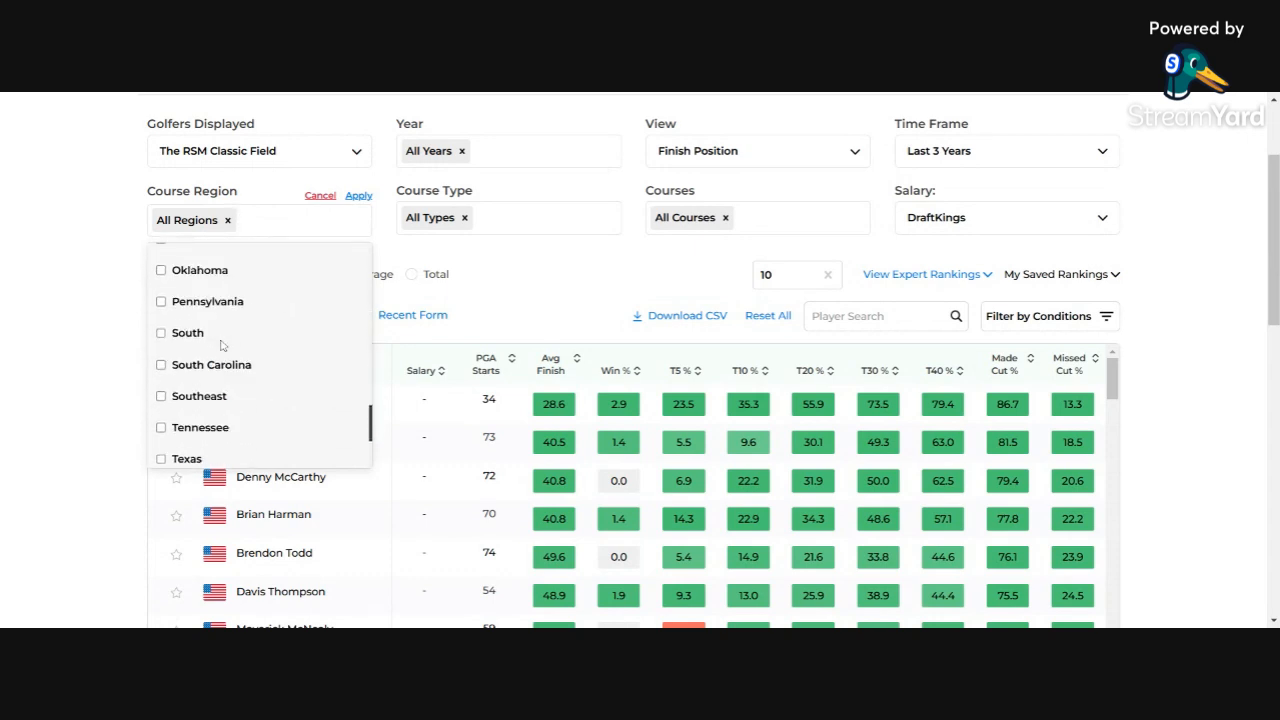
pyautogui.click(162, 344)
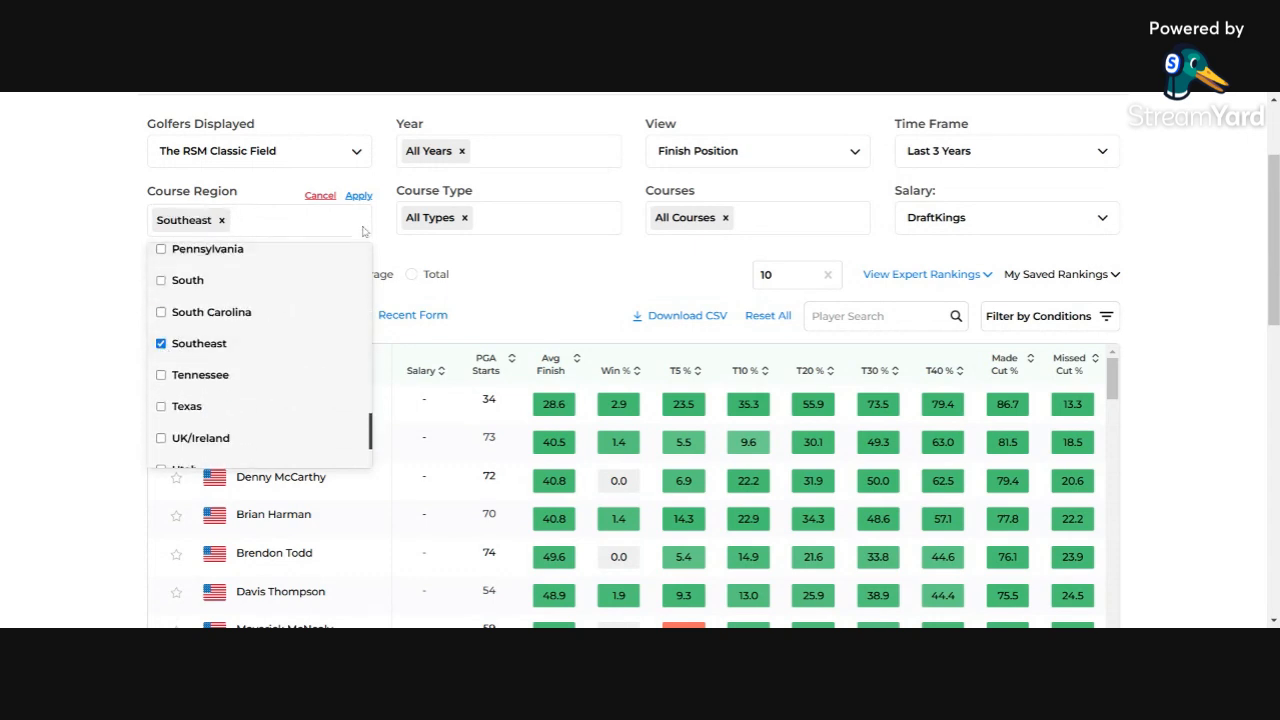
pyautogui.click(359, 196)
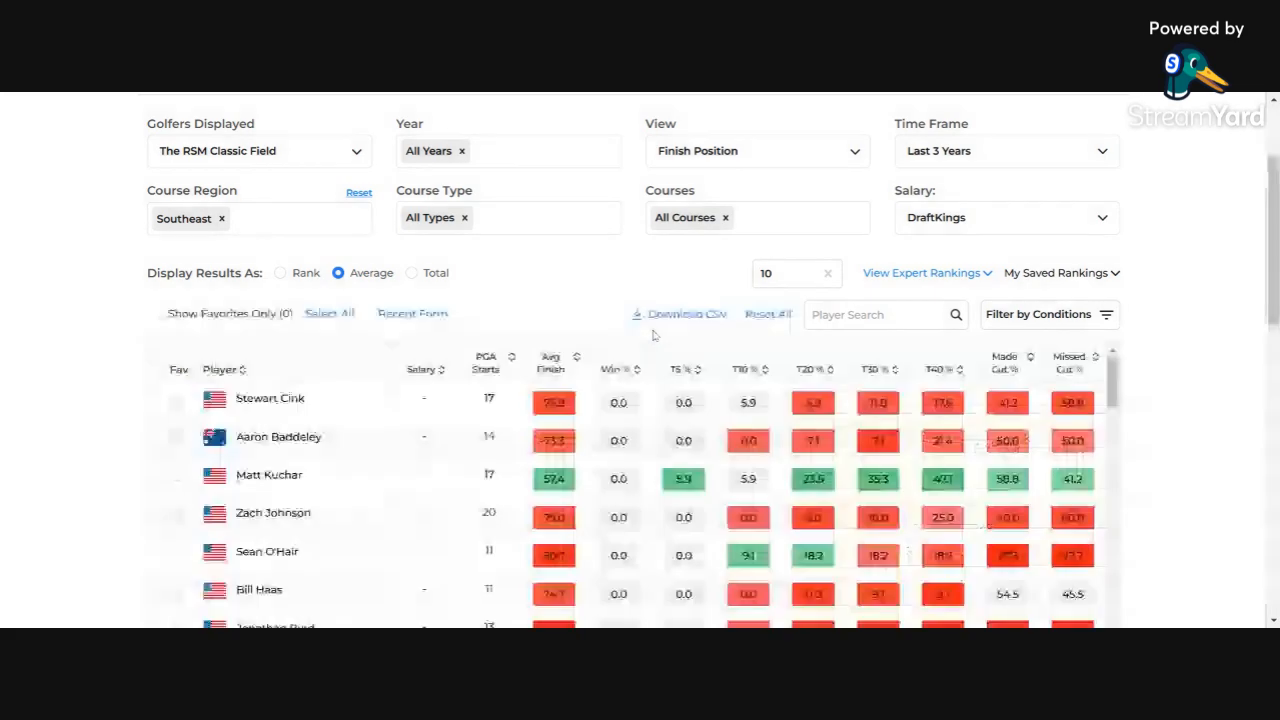
# Sort the Southeast results by lowest Avg Finish, followed by a sort on highest T20 %
pyautogui.click(576, 359)
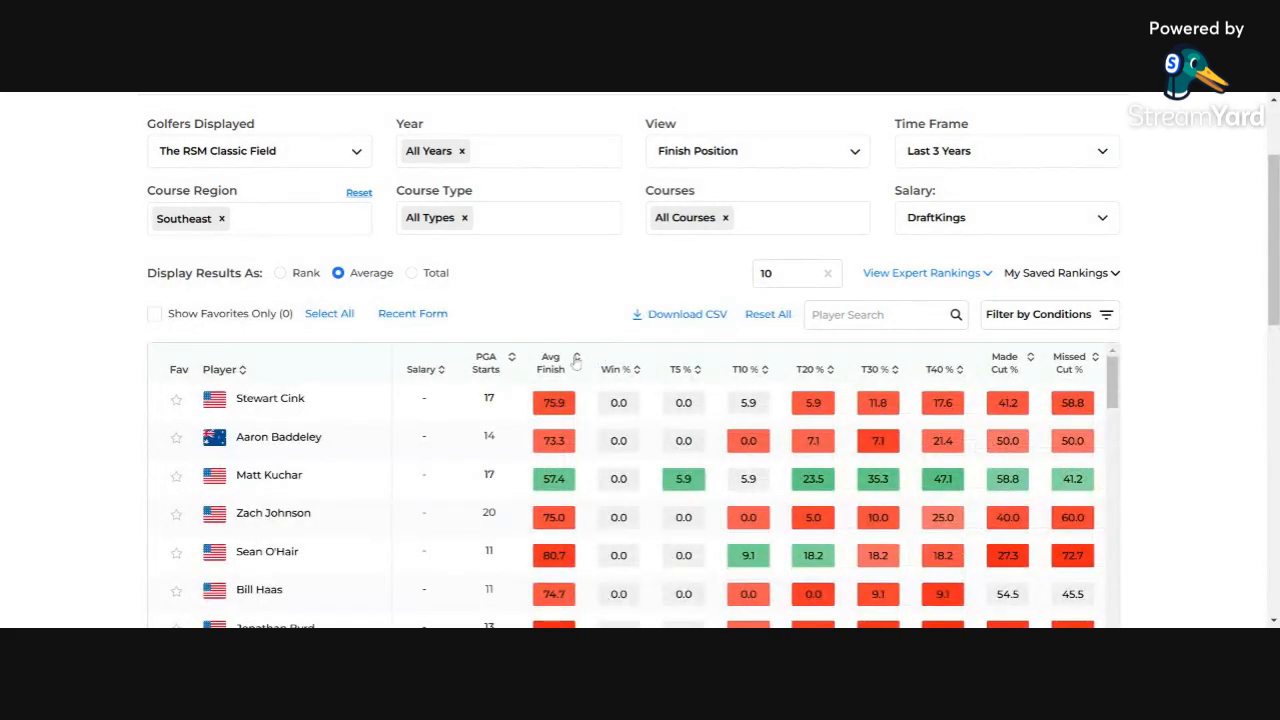
pyautogui.click(576, 360)
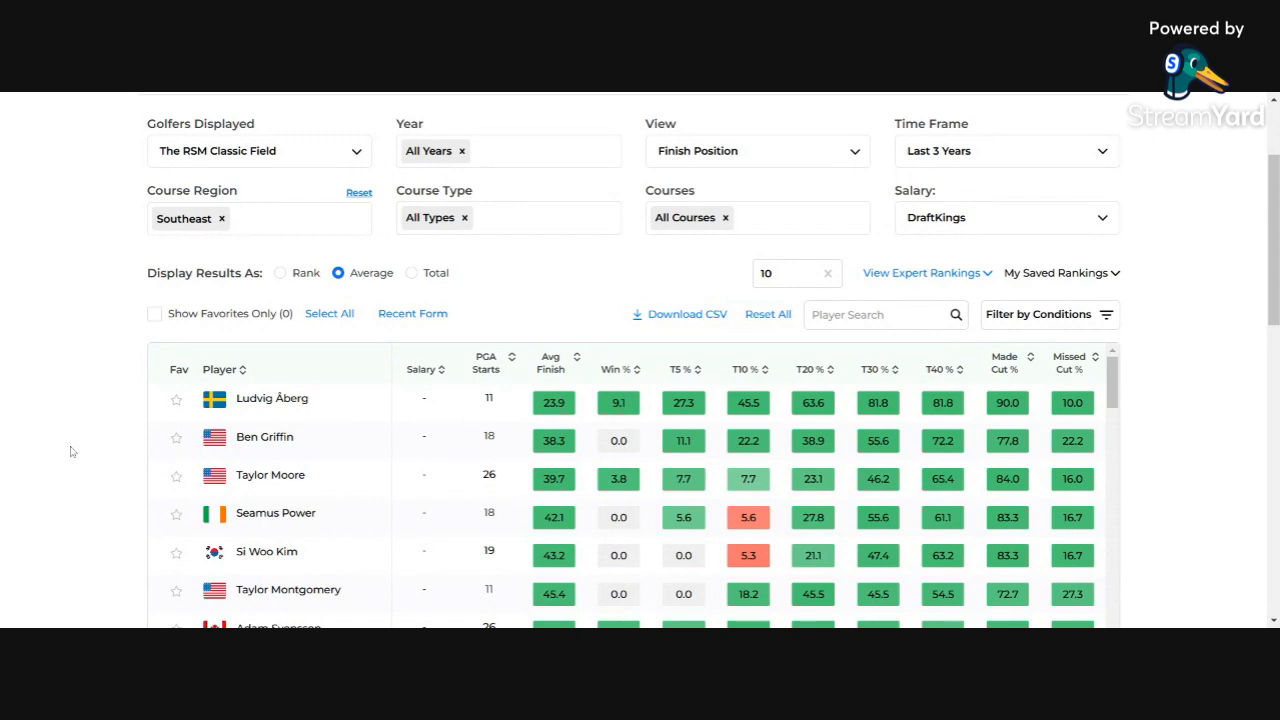
pyautogui.scroll(-1, 72, 450)
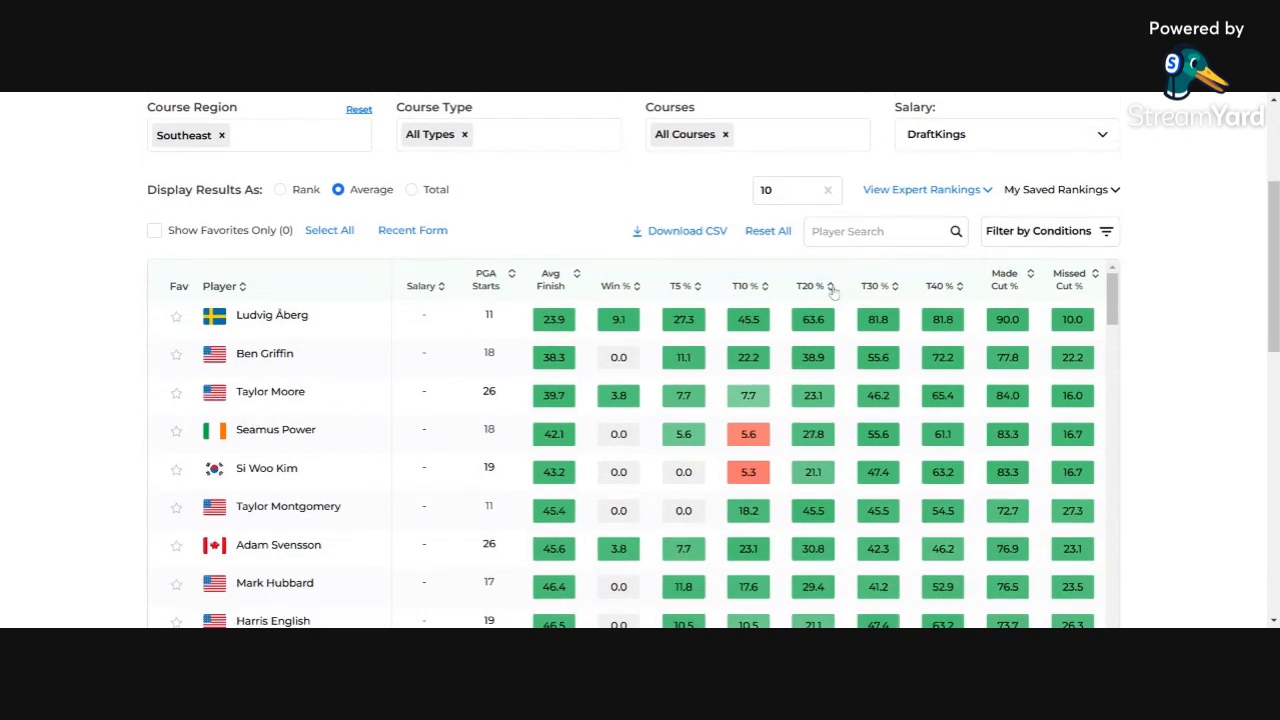
pyautogui.click(830, 287)
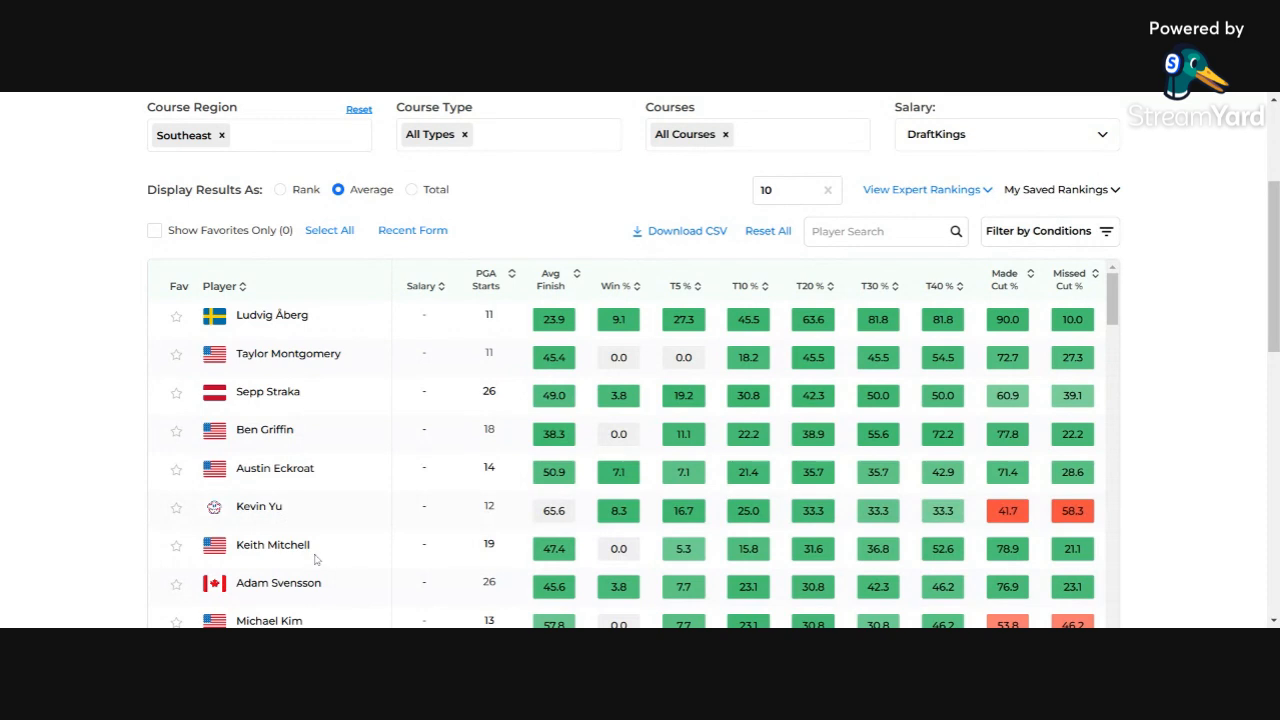
# Reset the course region filter and limit the course type to Coastal
pyautogui.scroll(1, 322, 523)
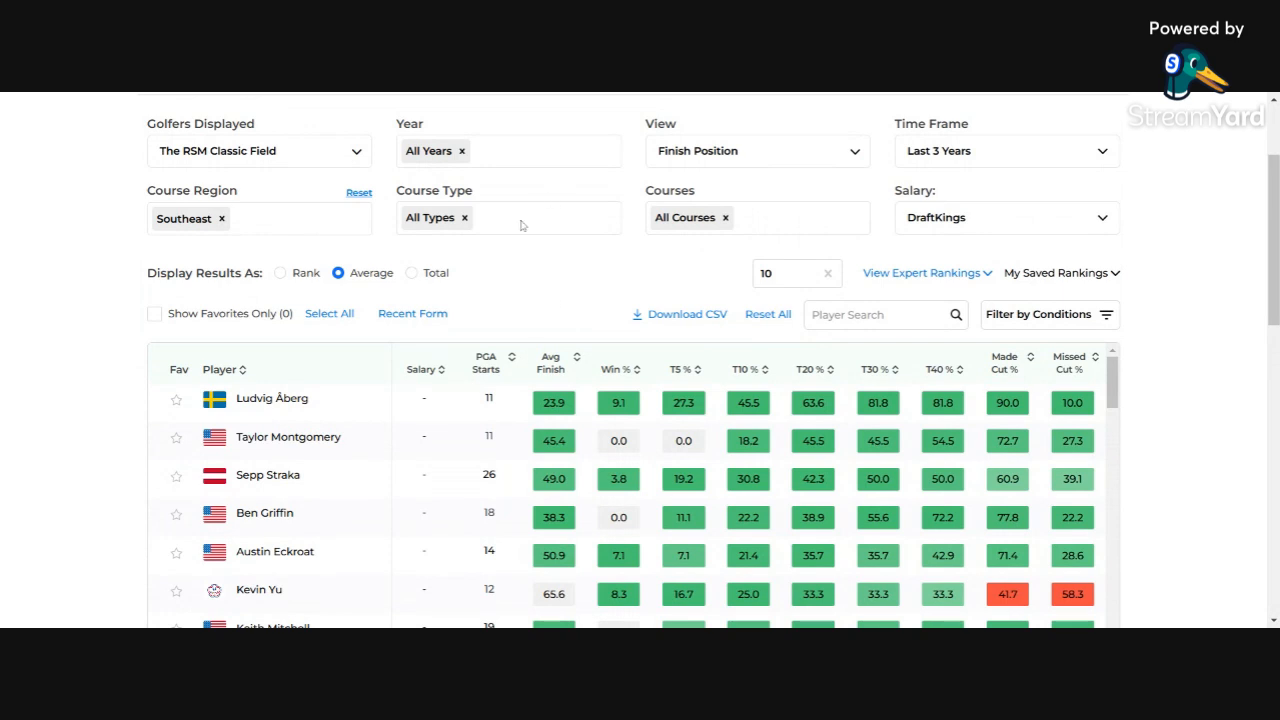
pyautogui.click(359, 193)
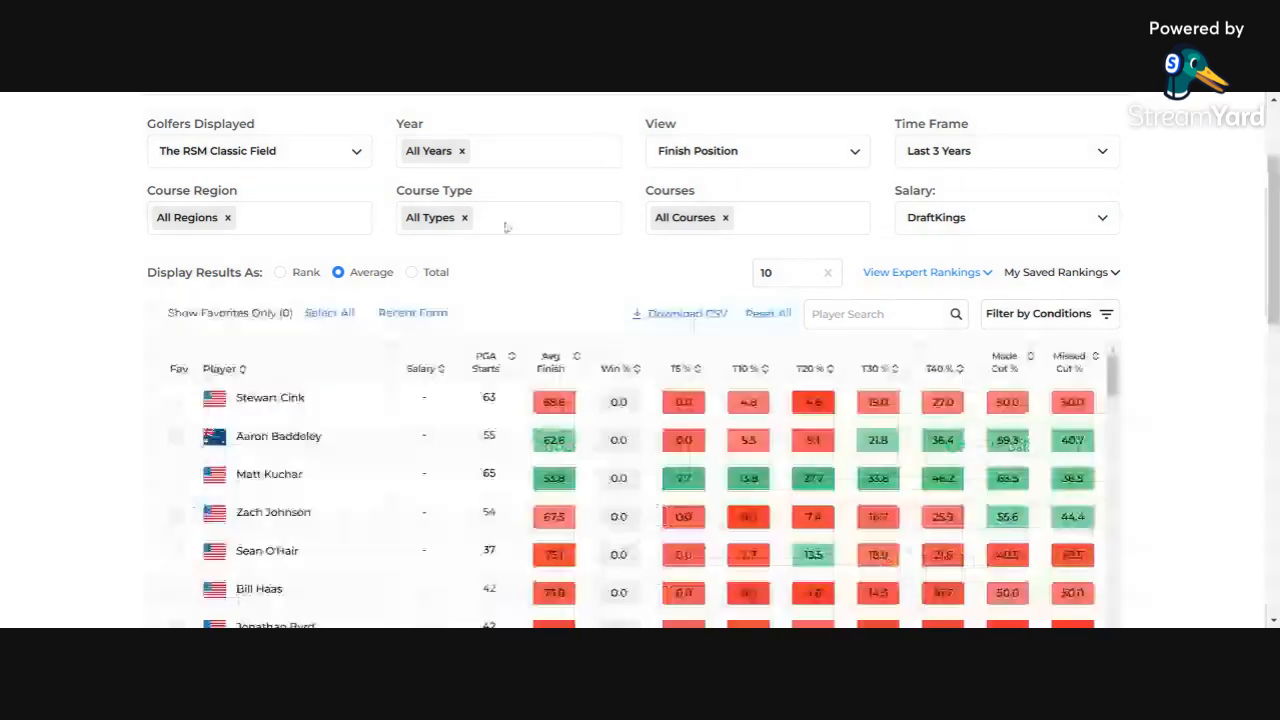
pyautogui.click(509, 220)
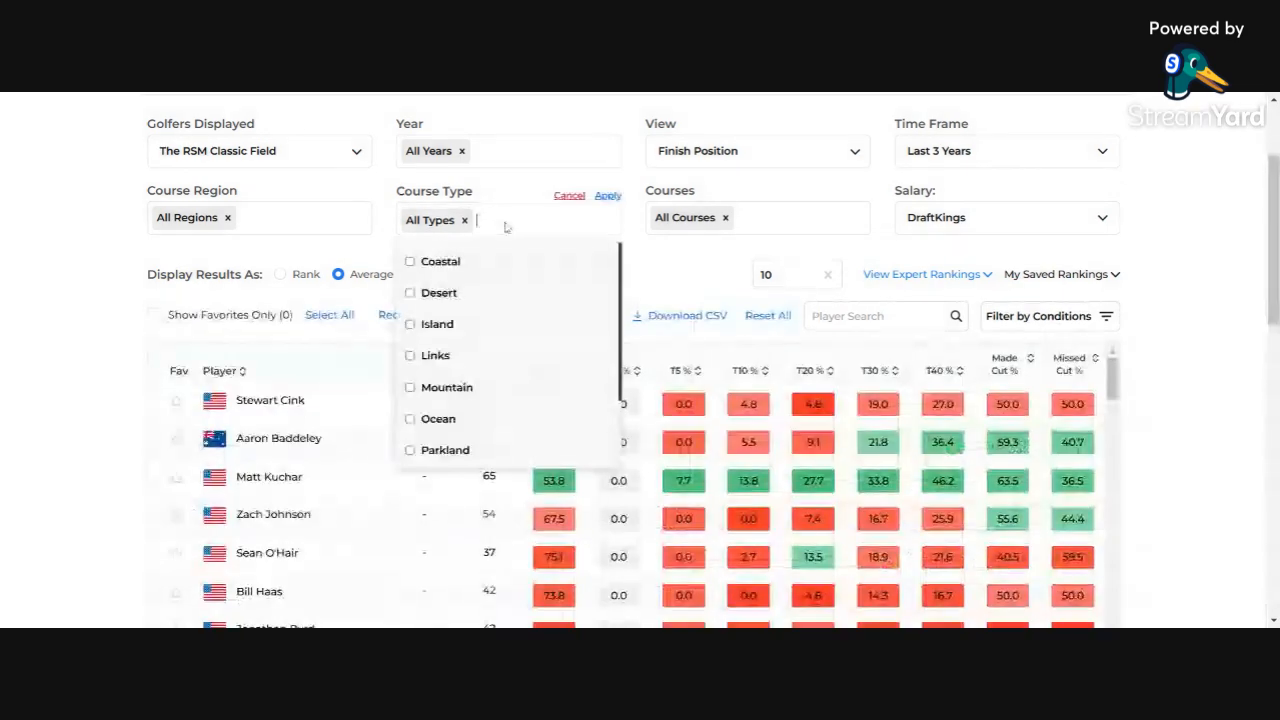
pyautogui.click(418, 262)
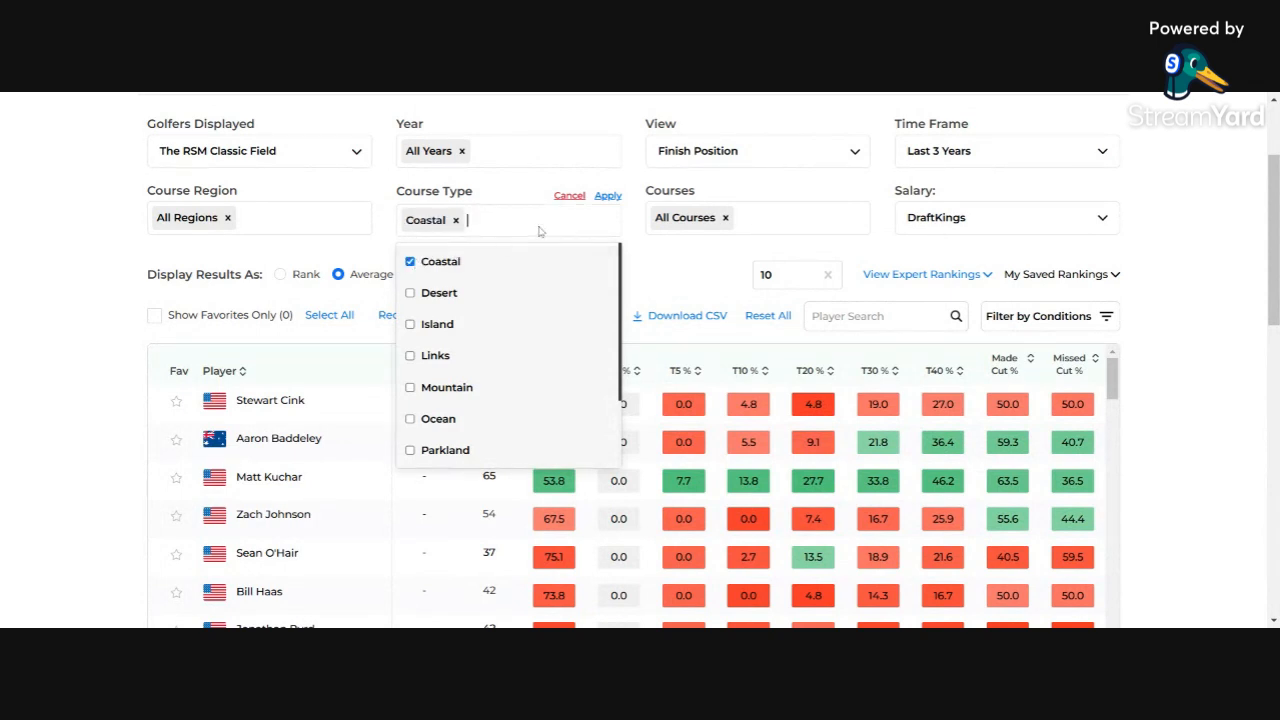
pyautogui.click(607, 196)
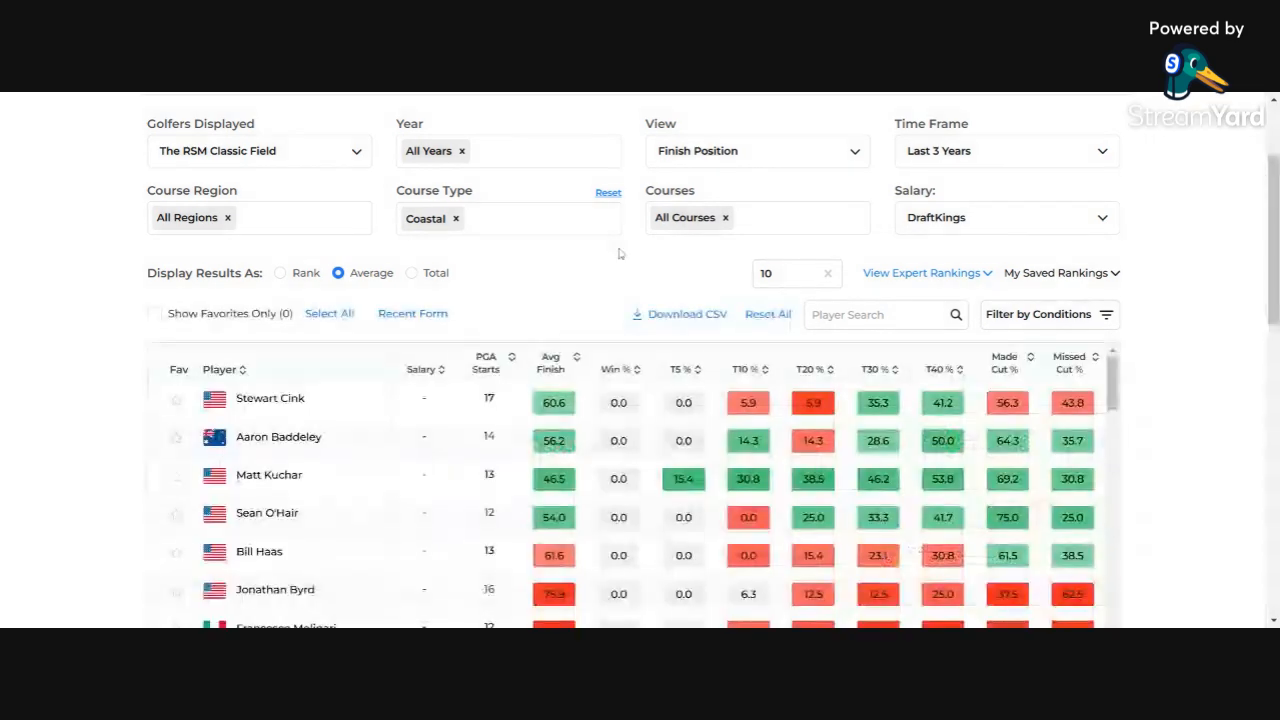
# Sort the Coastal results by most PGA Starts, followed by a sort on lowest Avg Finish
pyautogui.click(513, 362)
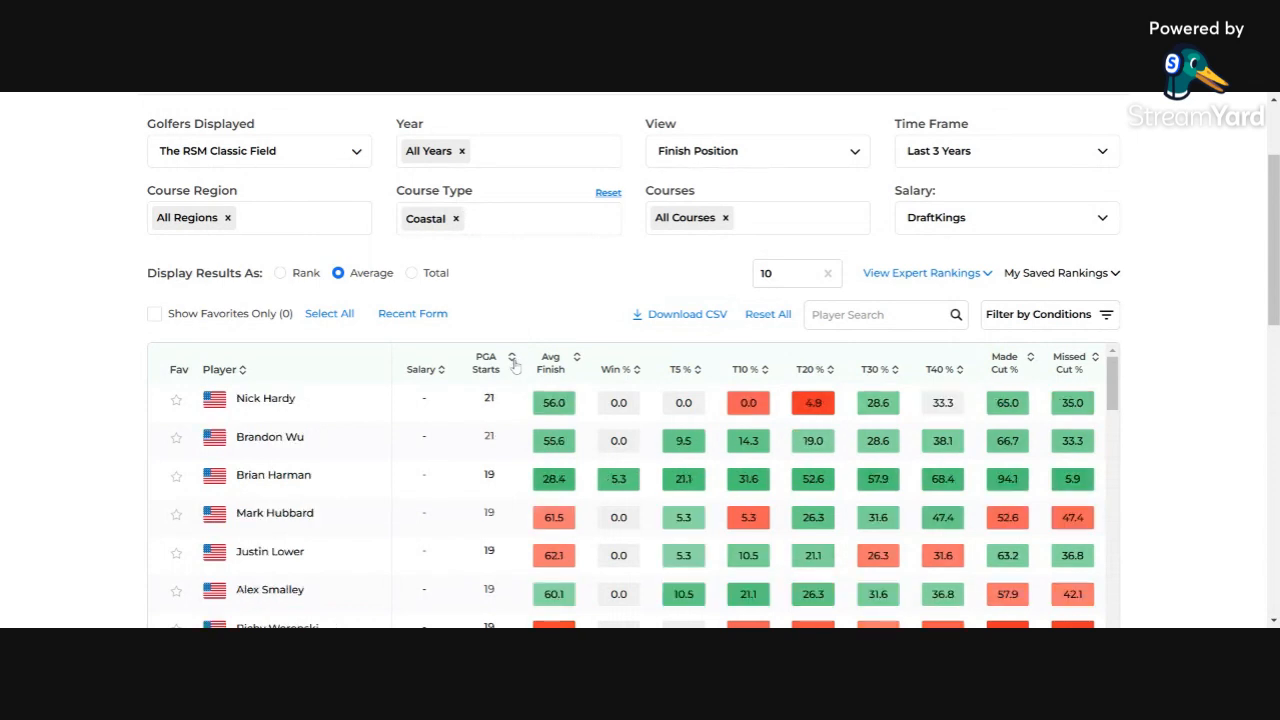
pyautogui.click(577, 361)
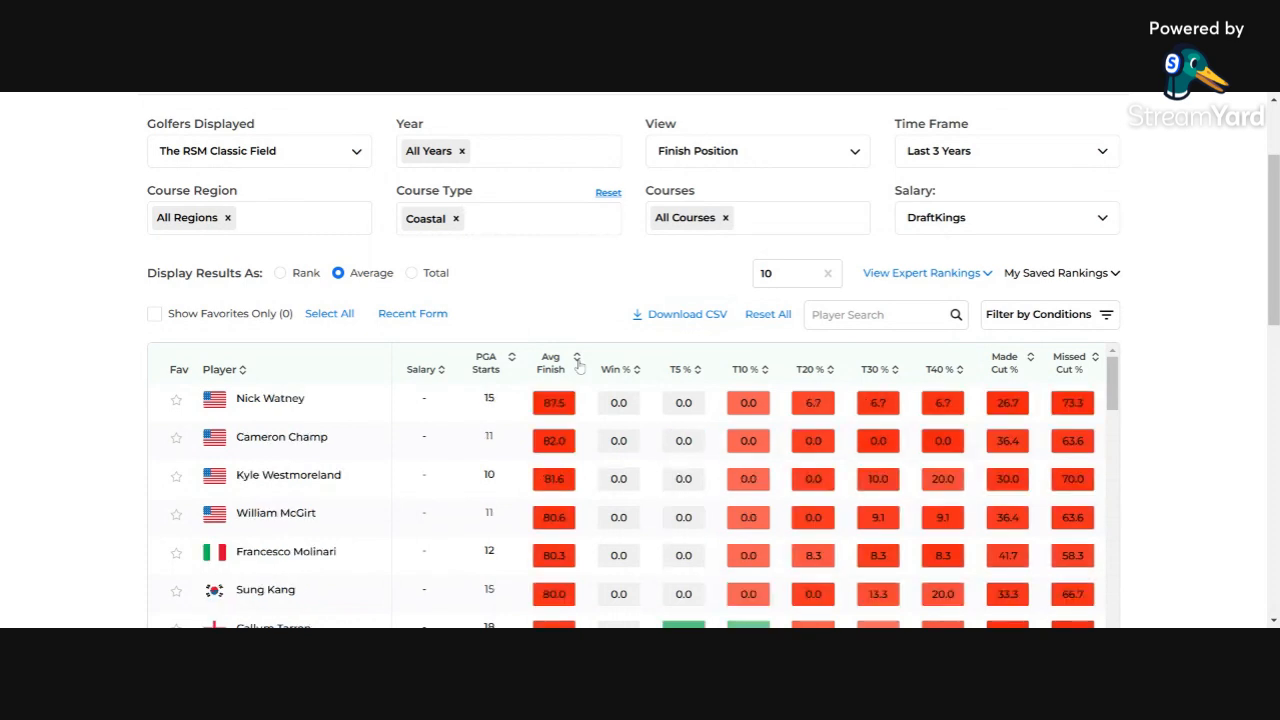
pyautogui.click(577, 362)
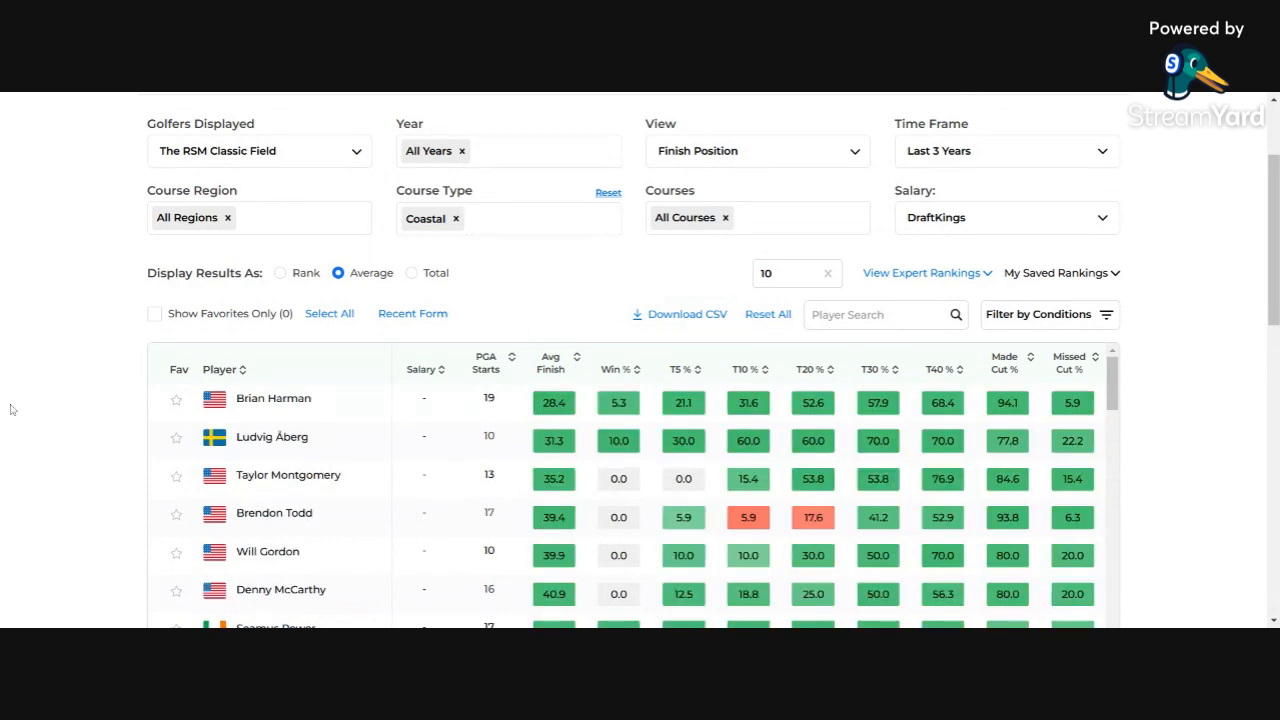
# Sort the Coastal results by highest T5 %, followed by a sort on lowest Missed Cut %
pyautogui.scroll(-1, 100, 407)
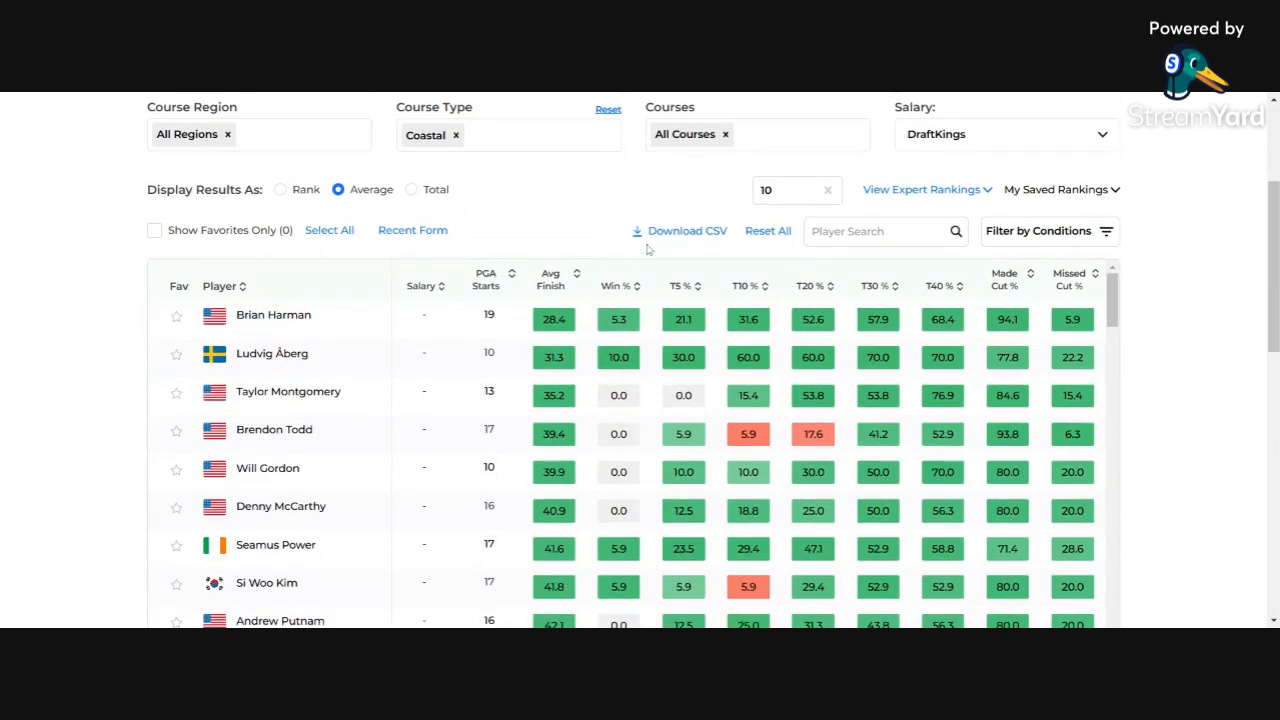
pyautogui.click(697, 286)
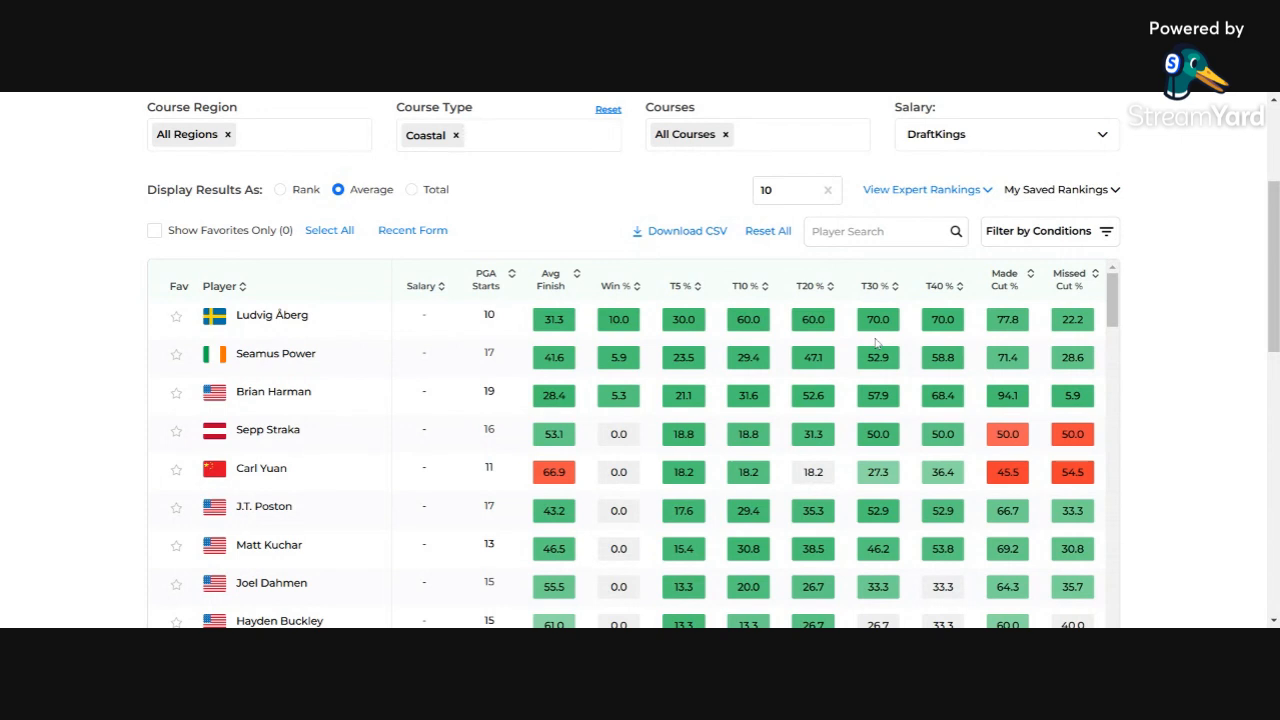
pyautogui.scroll(1, 540, 246)
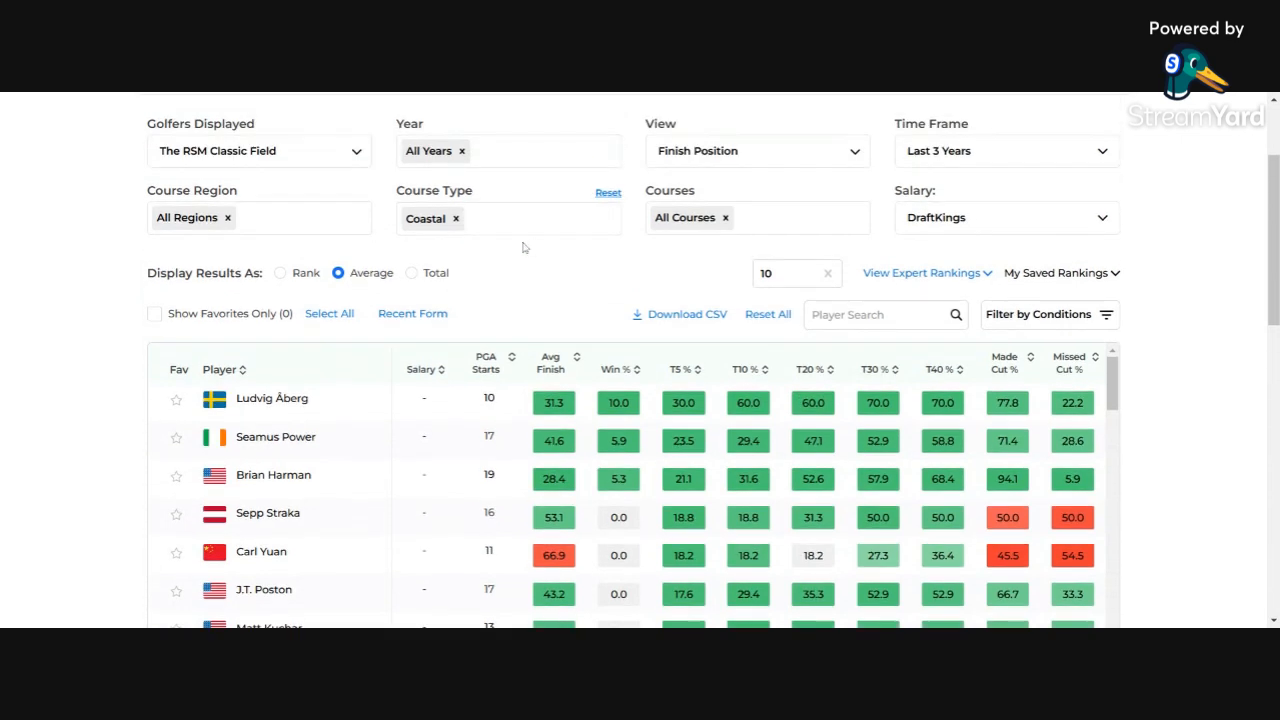
pyautogui.click(1095, 362)
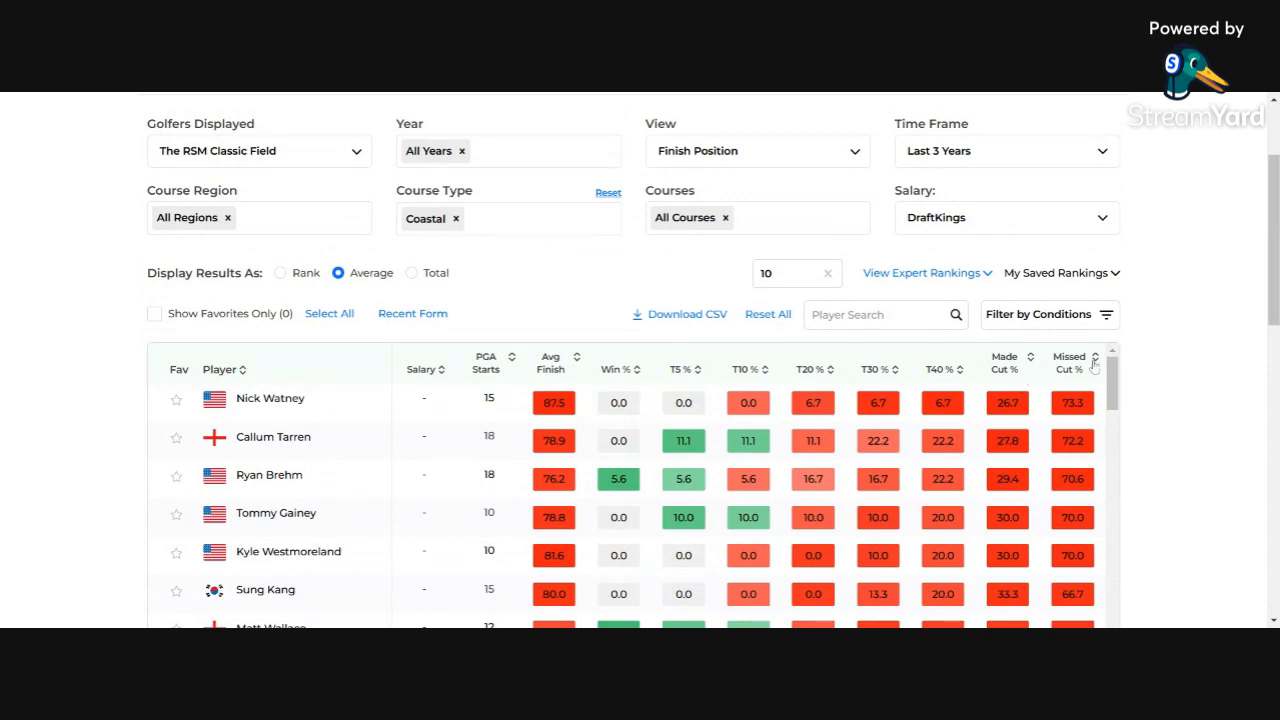
pyautogui.click(1095, 364)
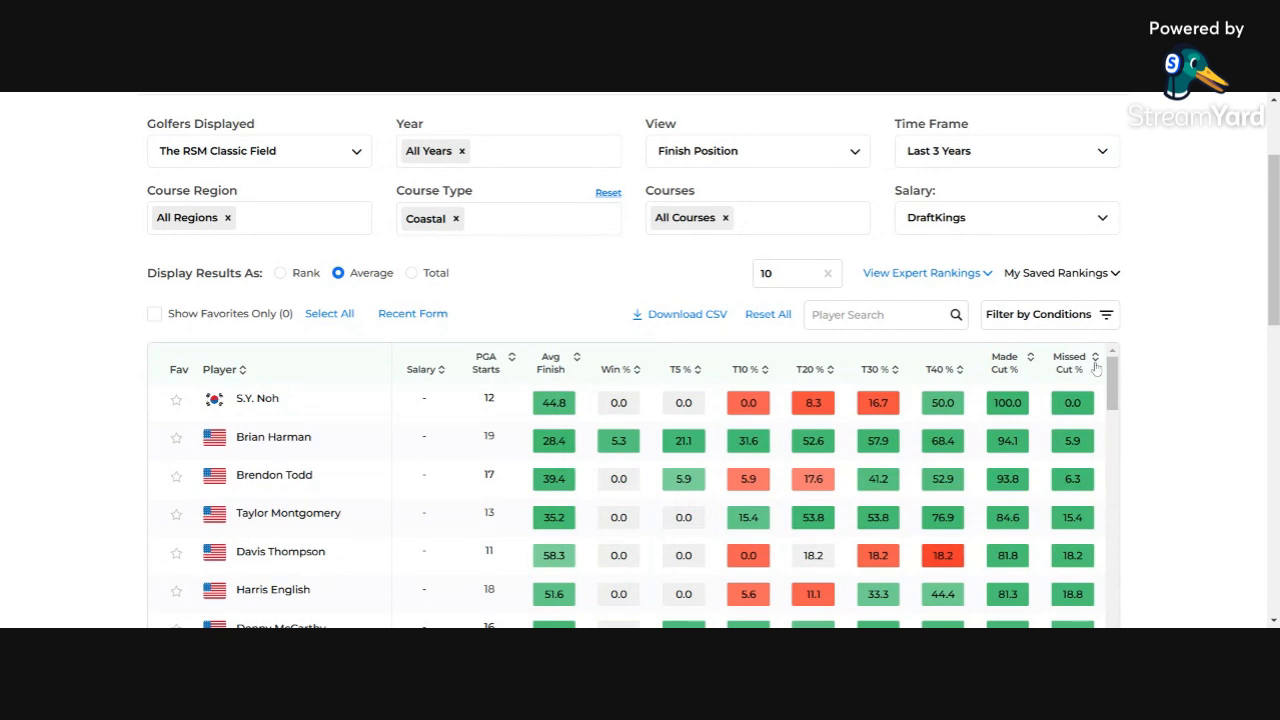
# Reset the course type filter so that all course types are included again
pyautogui.scroll(-1, 1042, 411)
pyautogui.scroll(1, 1042, 411)
pyautogui.scroll(1, 1199, 338)
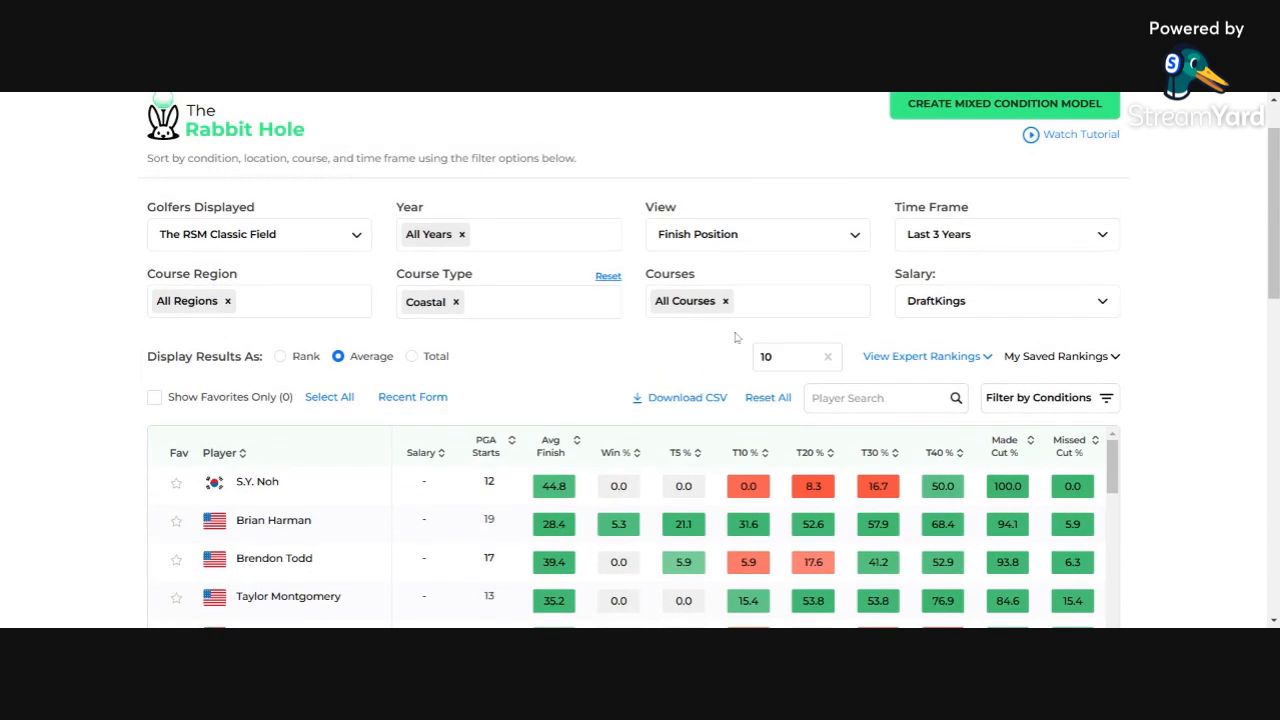
pyautogui.click(608, 276)
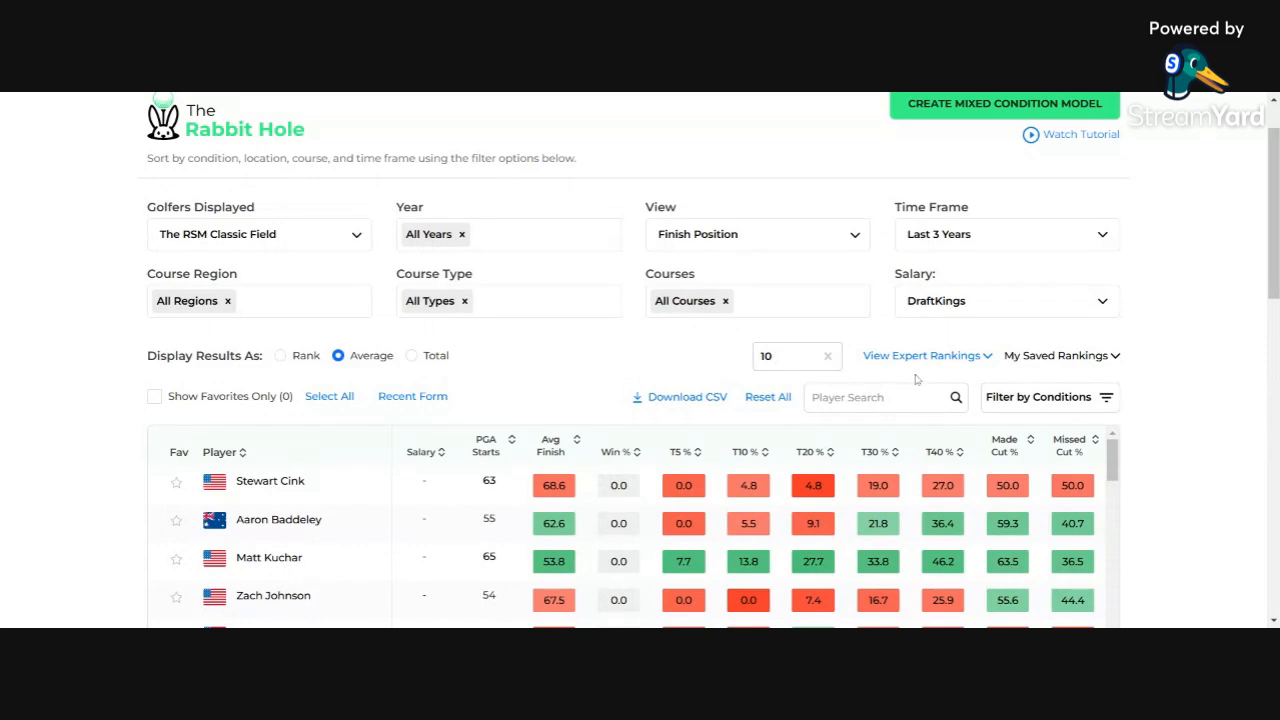
# Filter the results by the scoring conditions Very Easy and Easy
pyautogui.click(1040, 397)
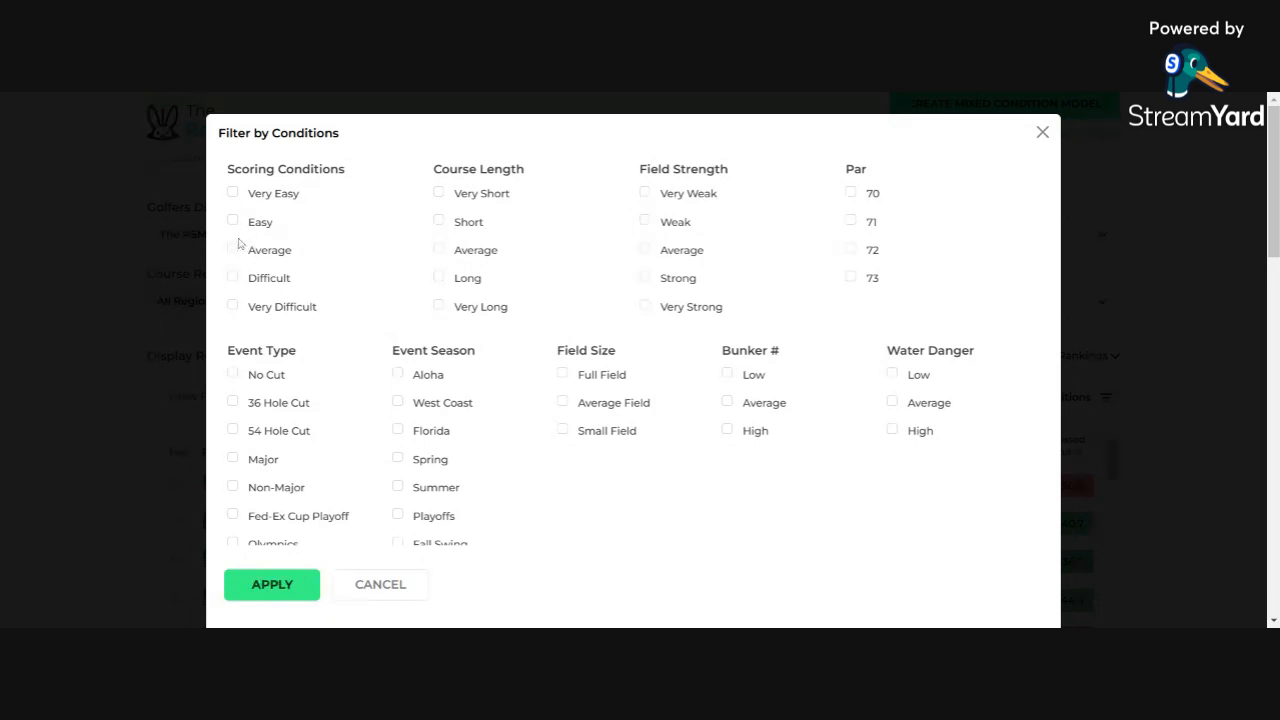
pyautogui.click(234, 193)
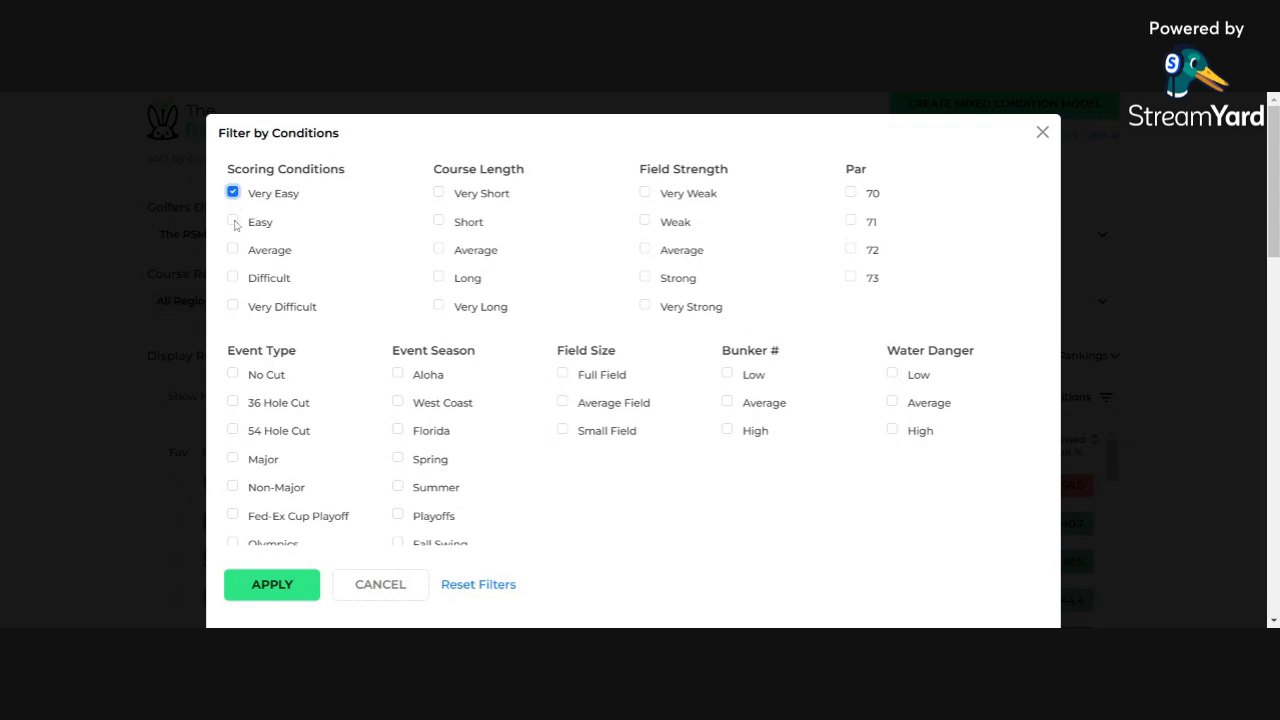
pyautogui.click(234, 222)
pyautogui.click(275, 594)
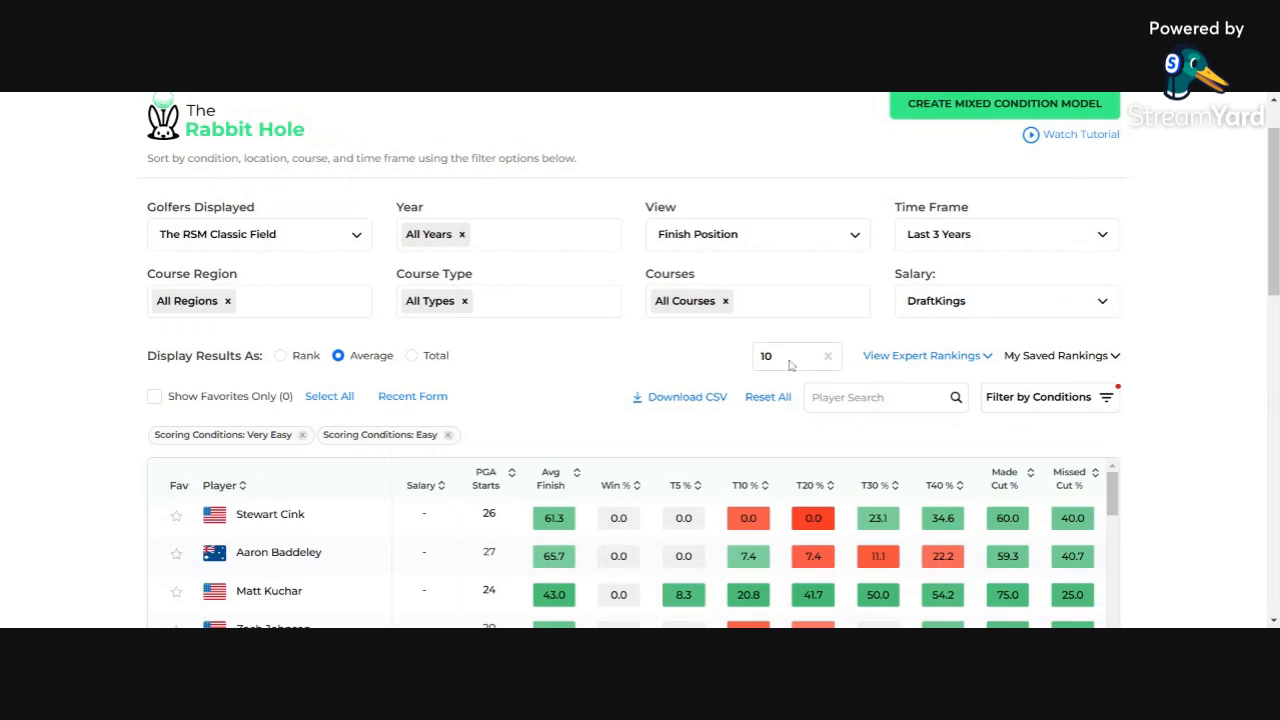
# Sort the easy-scoring results by lowest Avg Finish
pyautogui.scroll(-1, 1185, 368)
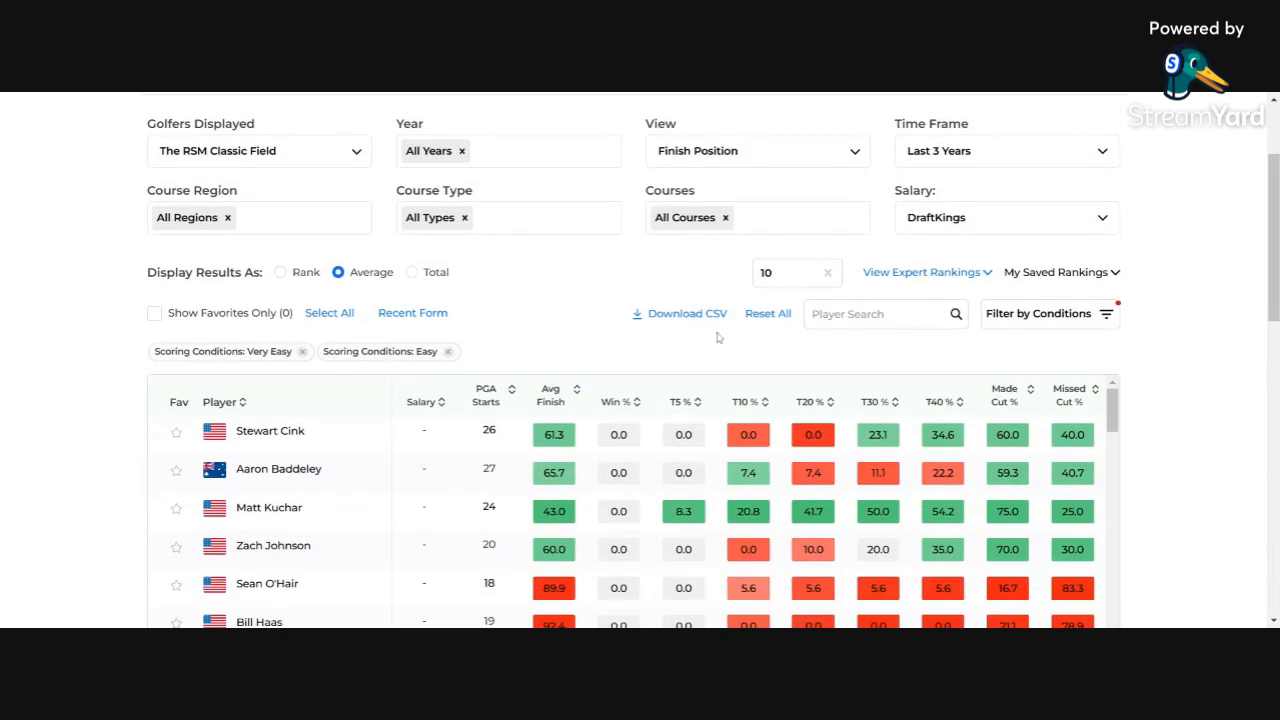
pyautogui.click(578, 390)
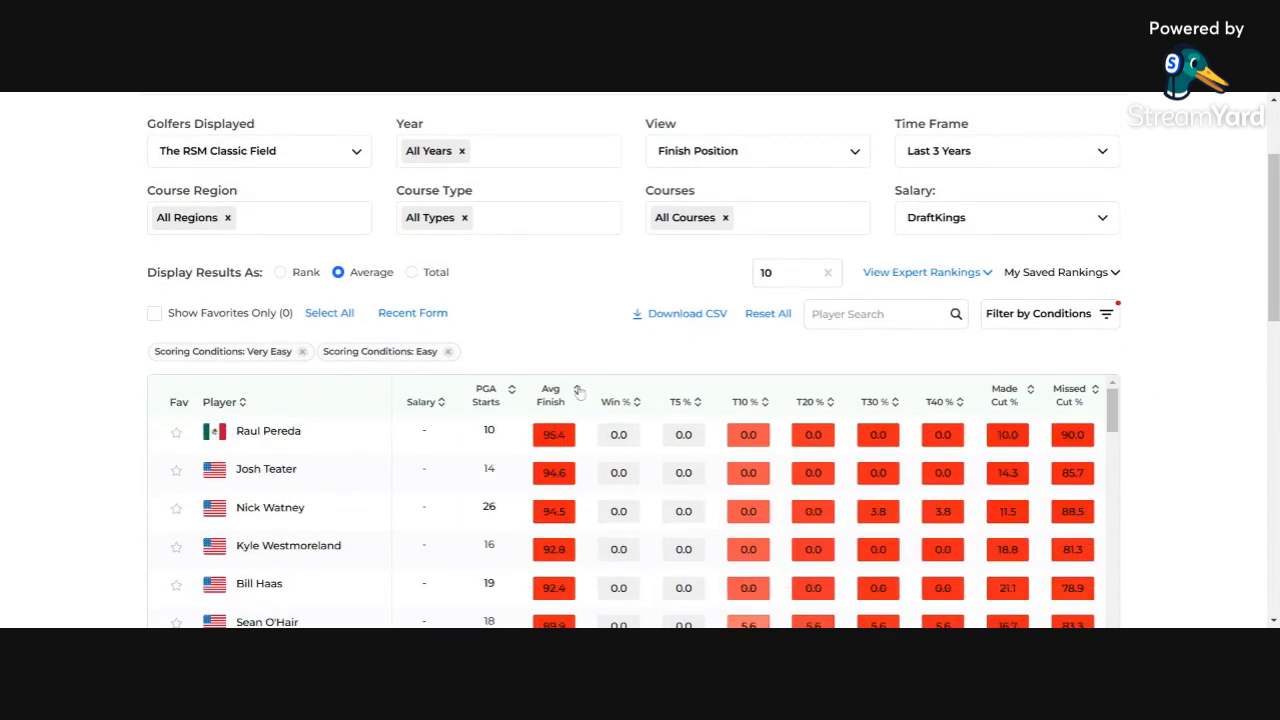
pyautogui.click(578, 392)
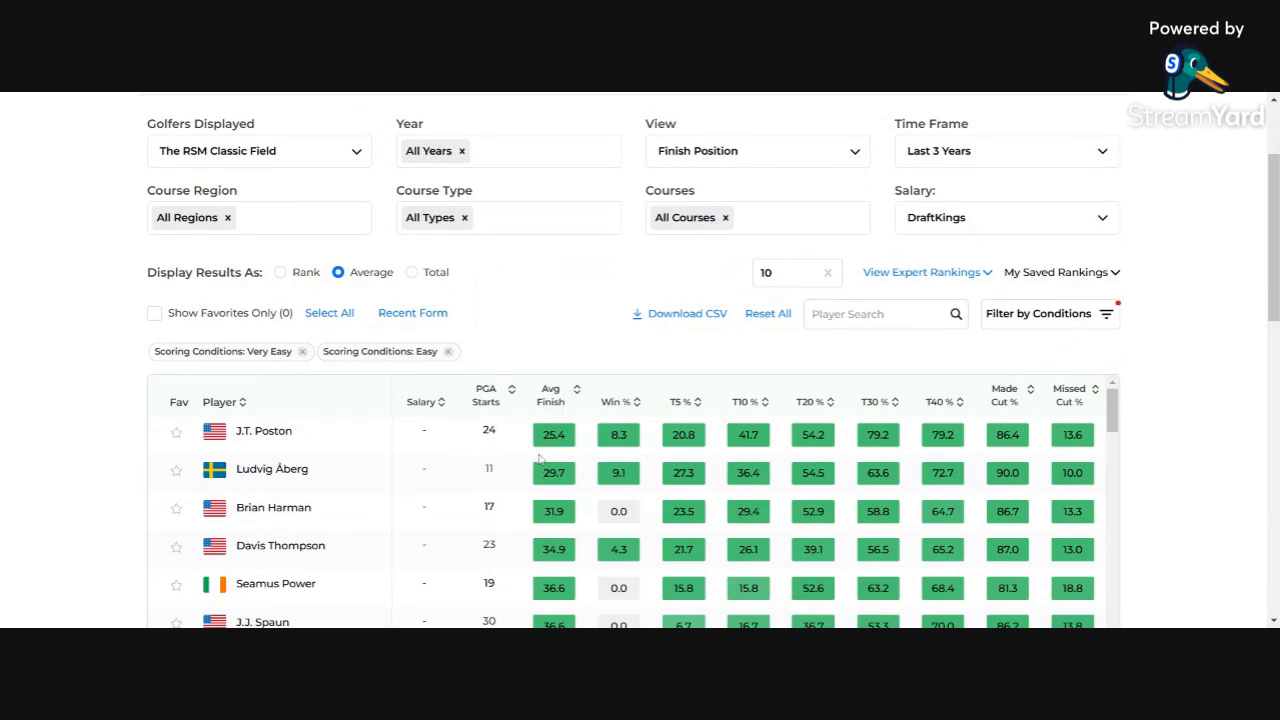
# Sort the easy-scoring results by highest Win %, followed by a sort on highest T40 %
pyautogui.click(638, 402)
pyautogui.click(638, 402)
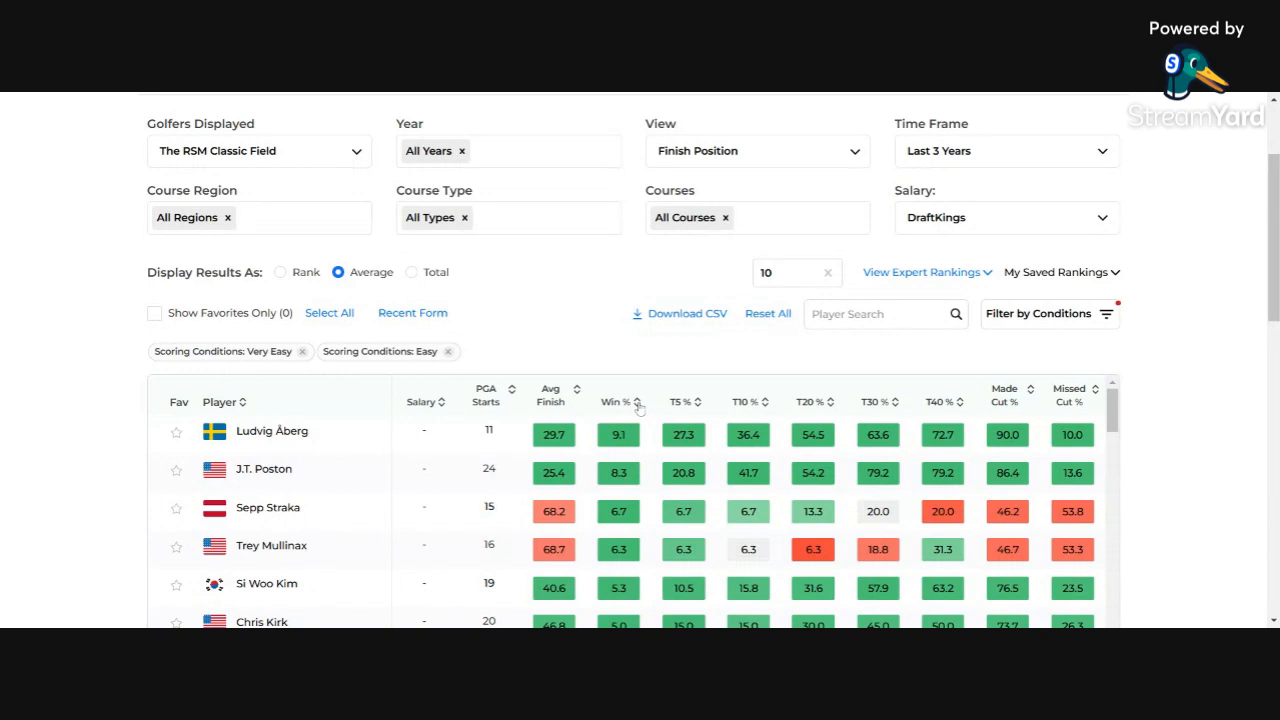
pyautogui.scroll(-1, 1215, 467)
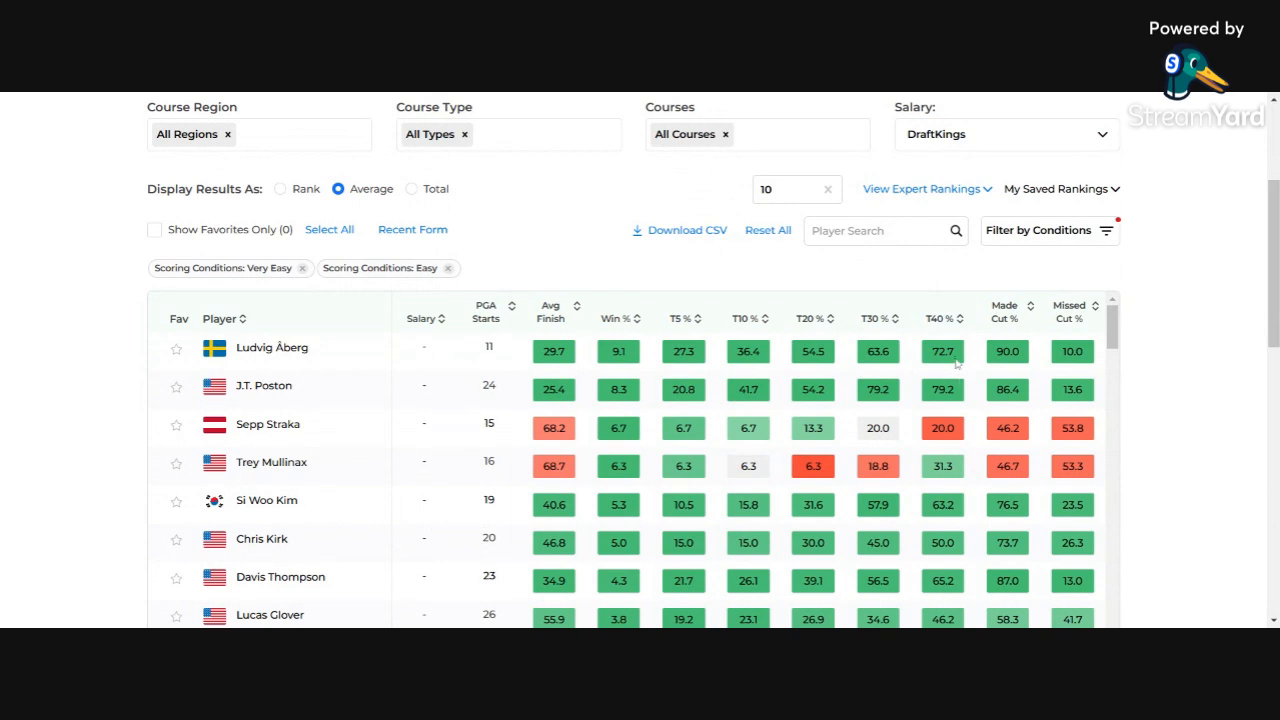
pyautogui.click(960, 319)
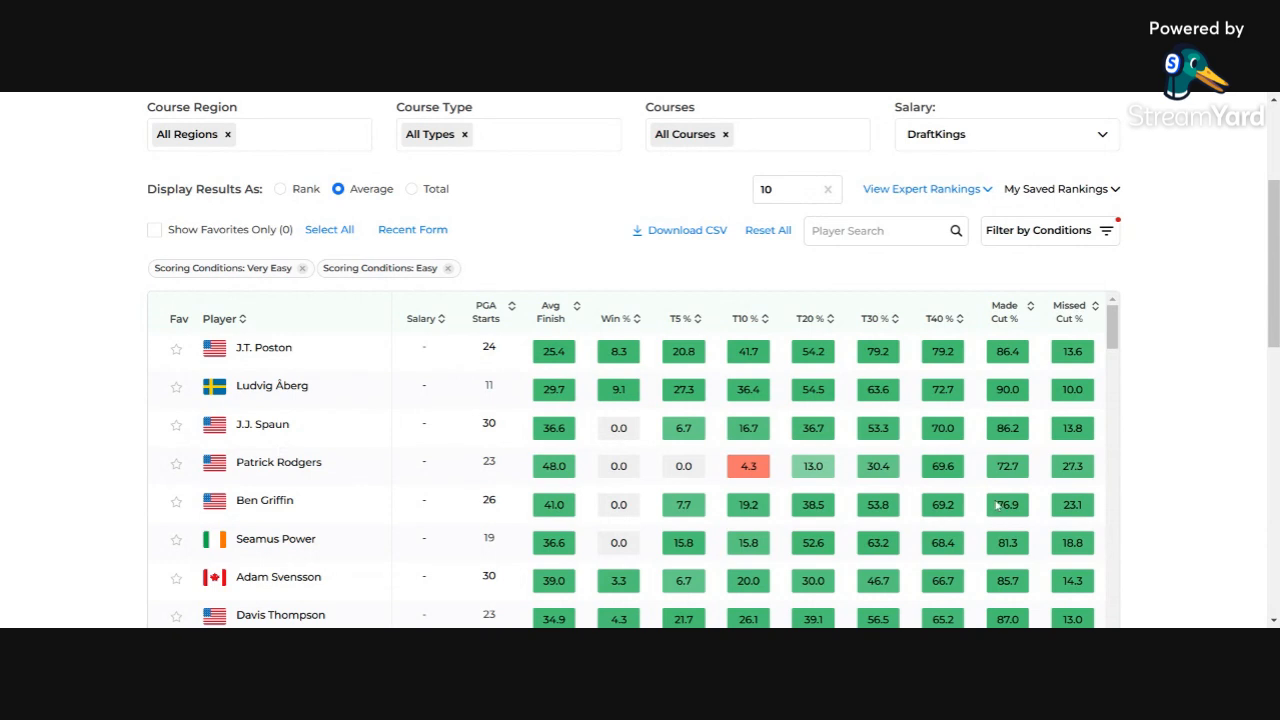
# Replace the Very Easy and Easy scoring conditions with the OTT Club condition Less Than Driver
pyautogui.scroll(1, 1000, 506)
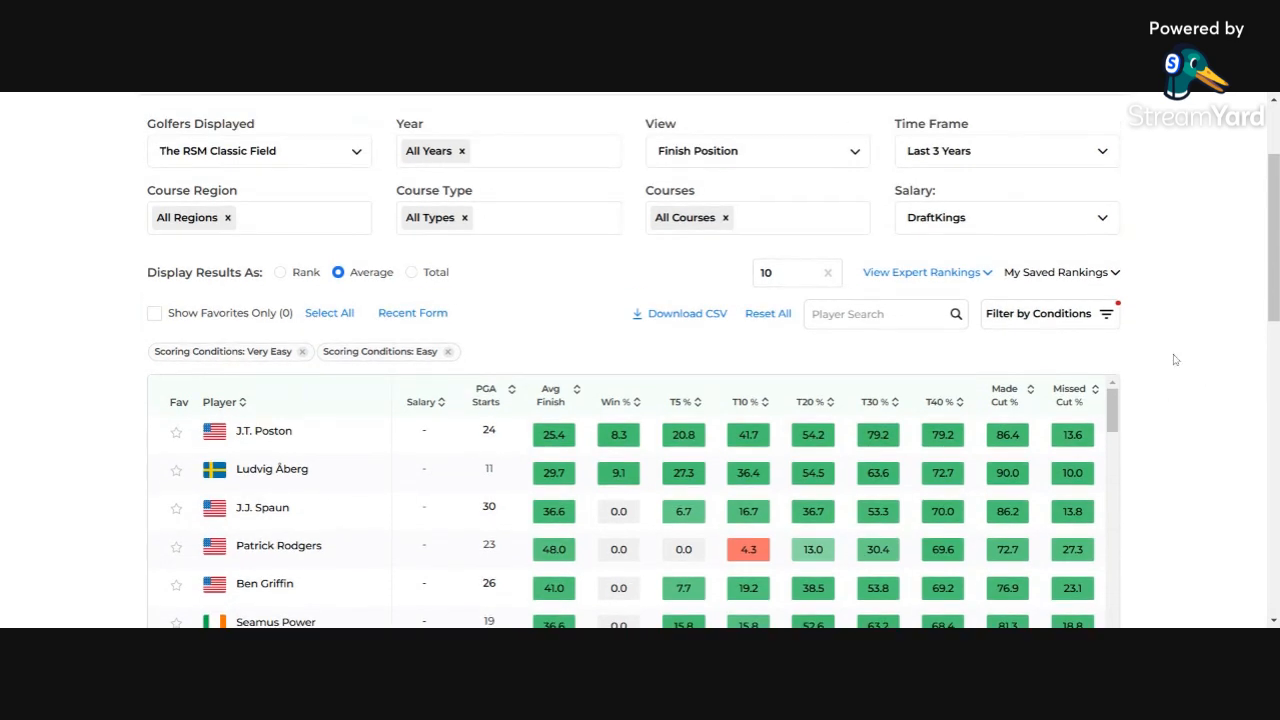
pyautogui.click(1076, 324)
pyautogui.click(232, 193)
pyautogui.click(232, 221)
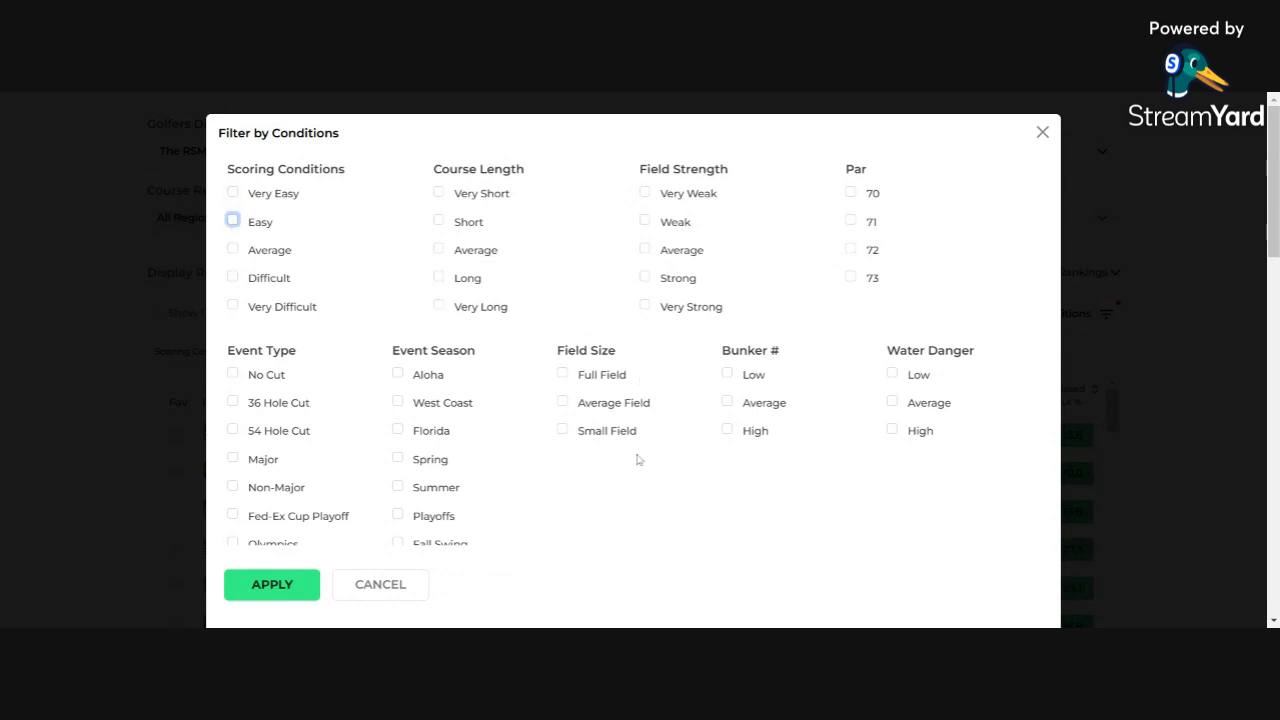
pyautogui.scroll(-1, 628, 457)
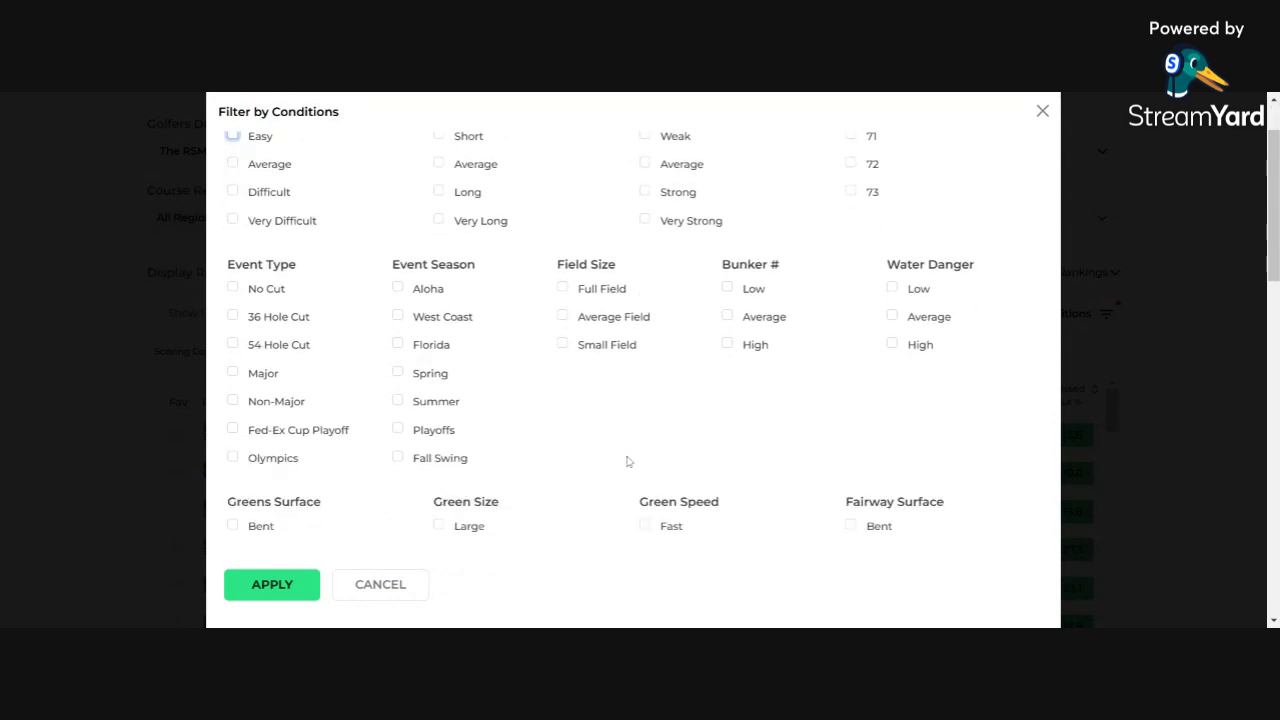
pyautogui.scroll(-10, 628, 461)
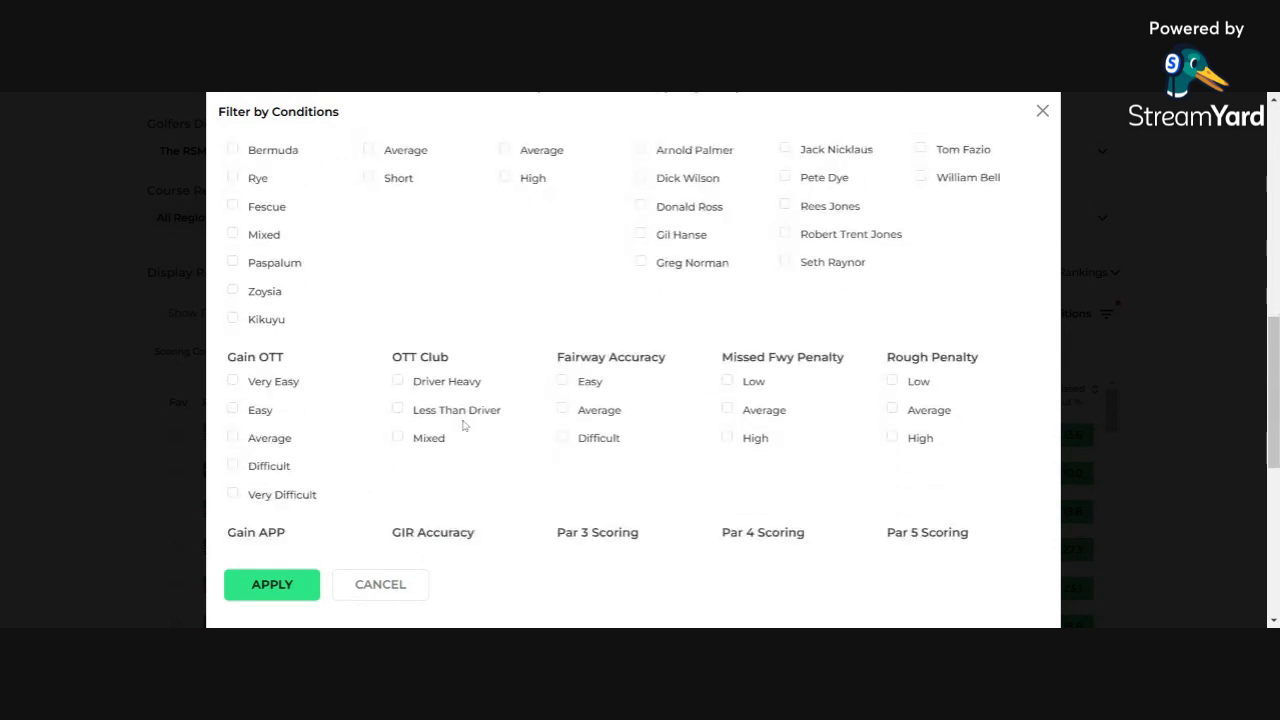
pyautogui.click(397, 410)
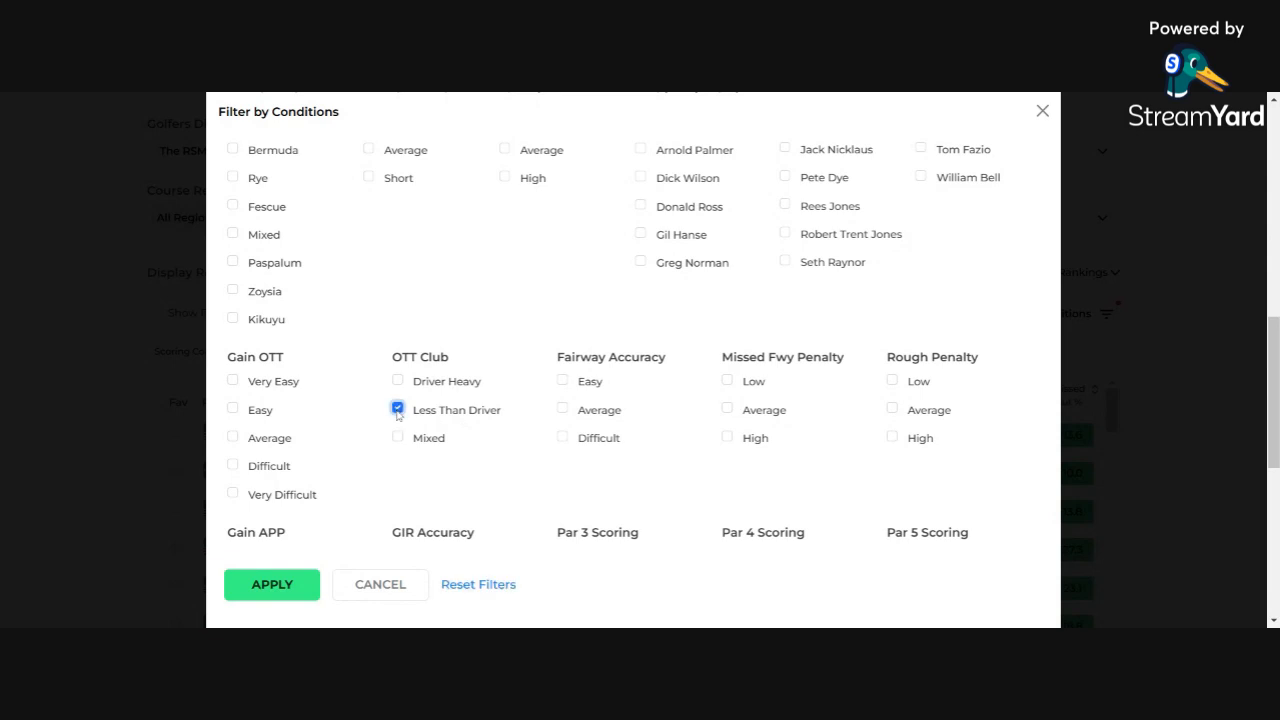
pyautogui.click(273, 585)
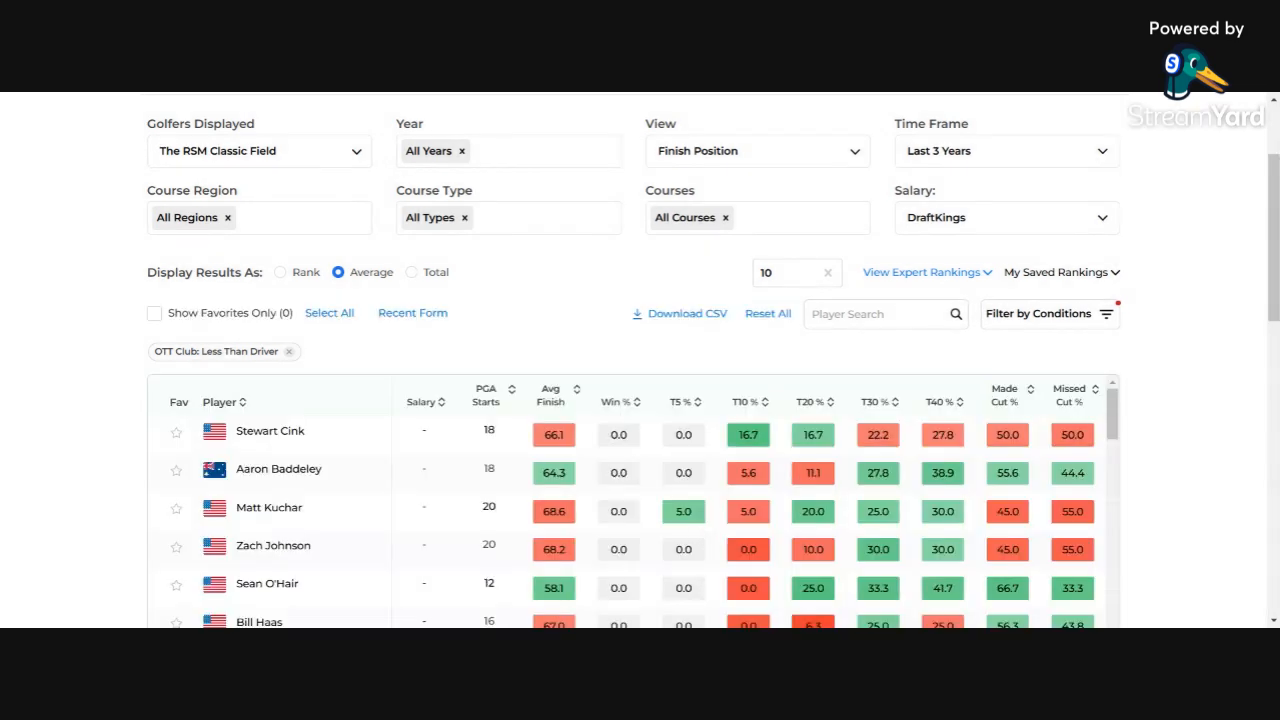
# Sort the Less Than Driver results by lowest Avg Finish
pyautogui.click(578, 395)
pyautogui.click(578, 395)
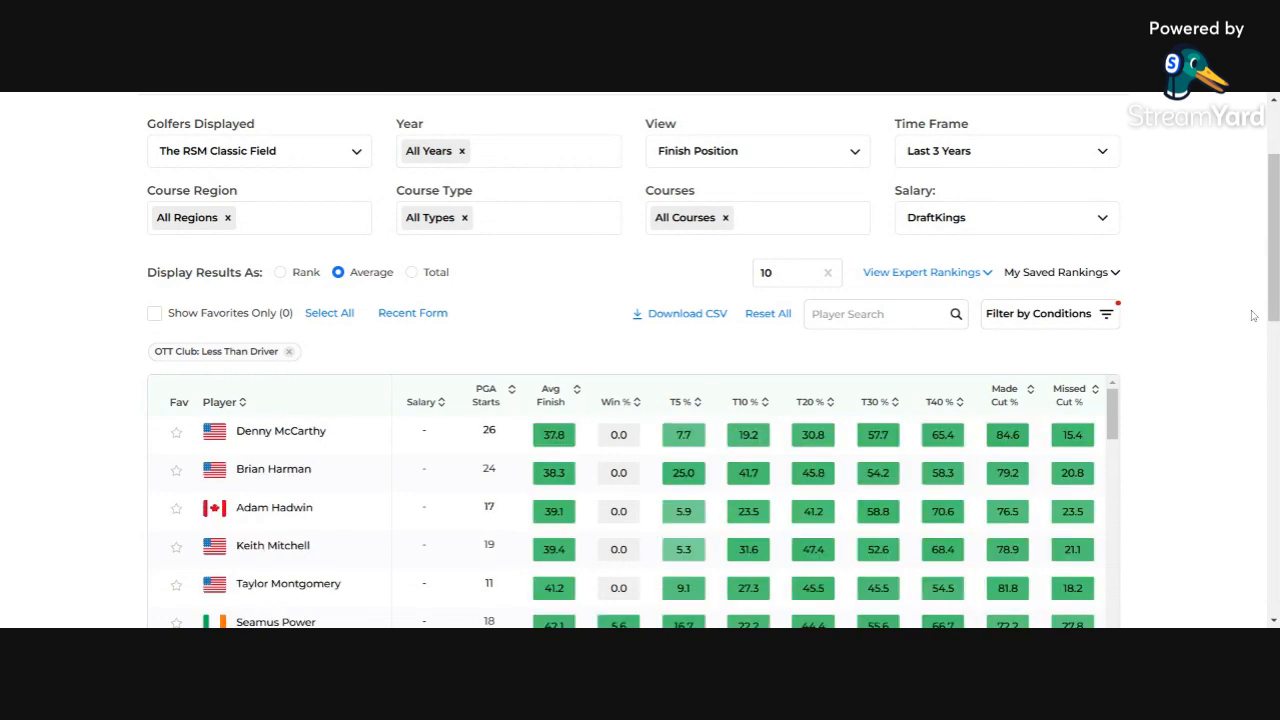
pyautogui.moveTo(1274, 282); pyautogui.dragTo(1266, 320)
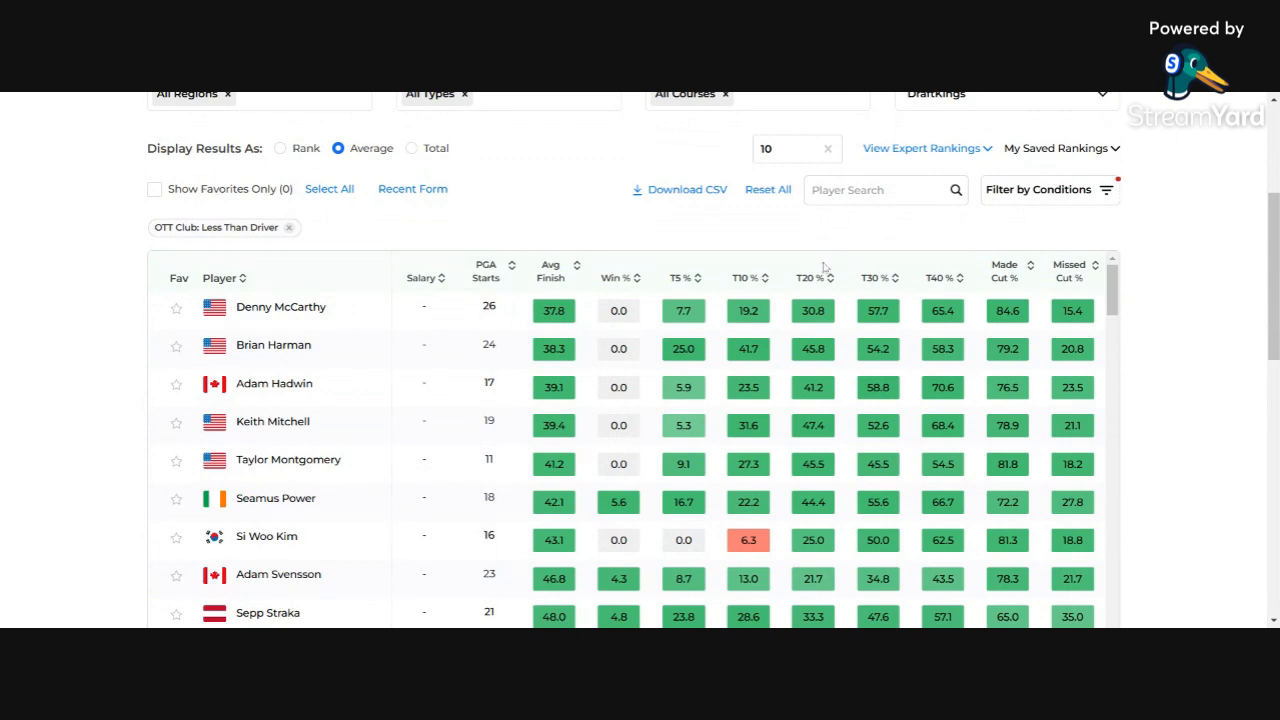
# Sort the Less Than Driver results by highest T10 % and look through the ranked golfers
pyautogui.click(765, 280)
pyautogui.click(765, 280)
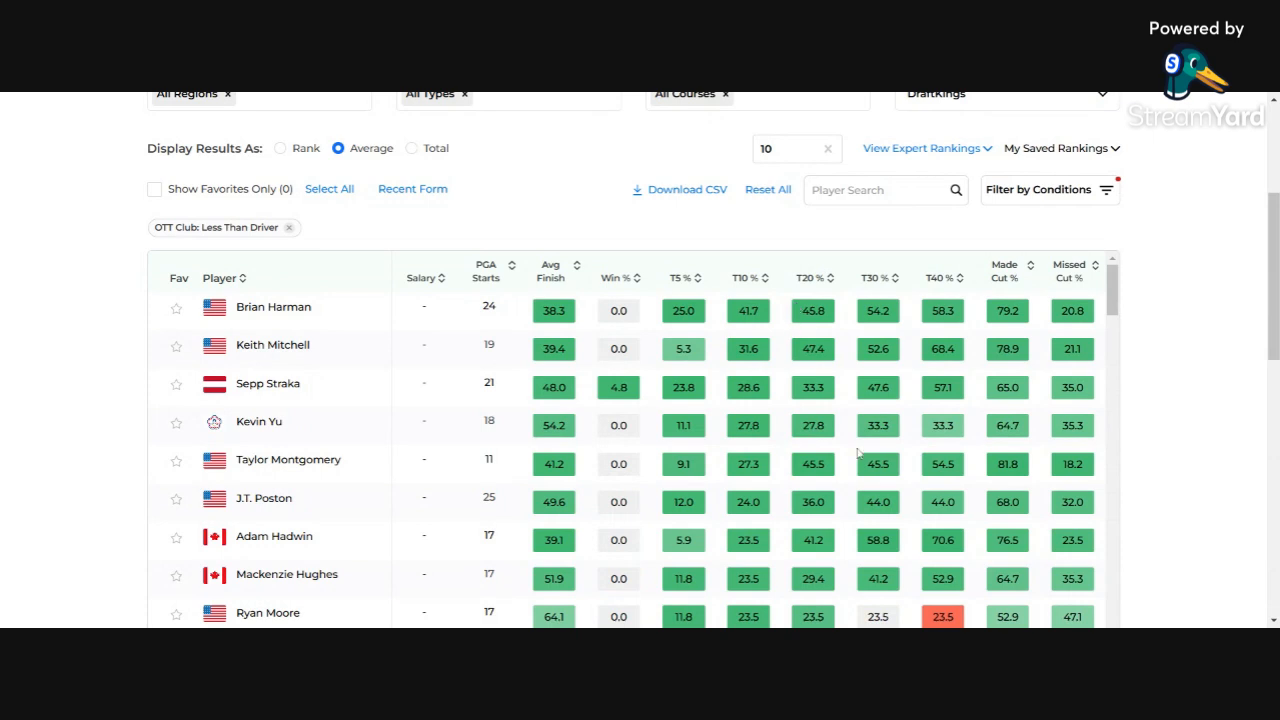
pyautogui.scroll(-3, 858, 455)
pyautogui.scroll(-10, 855, 455)
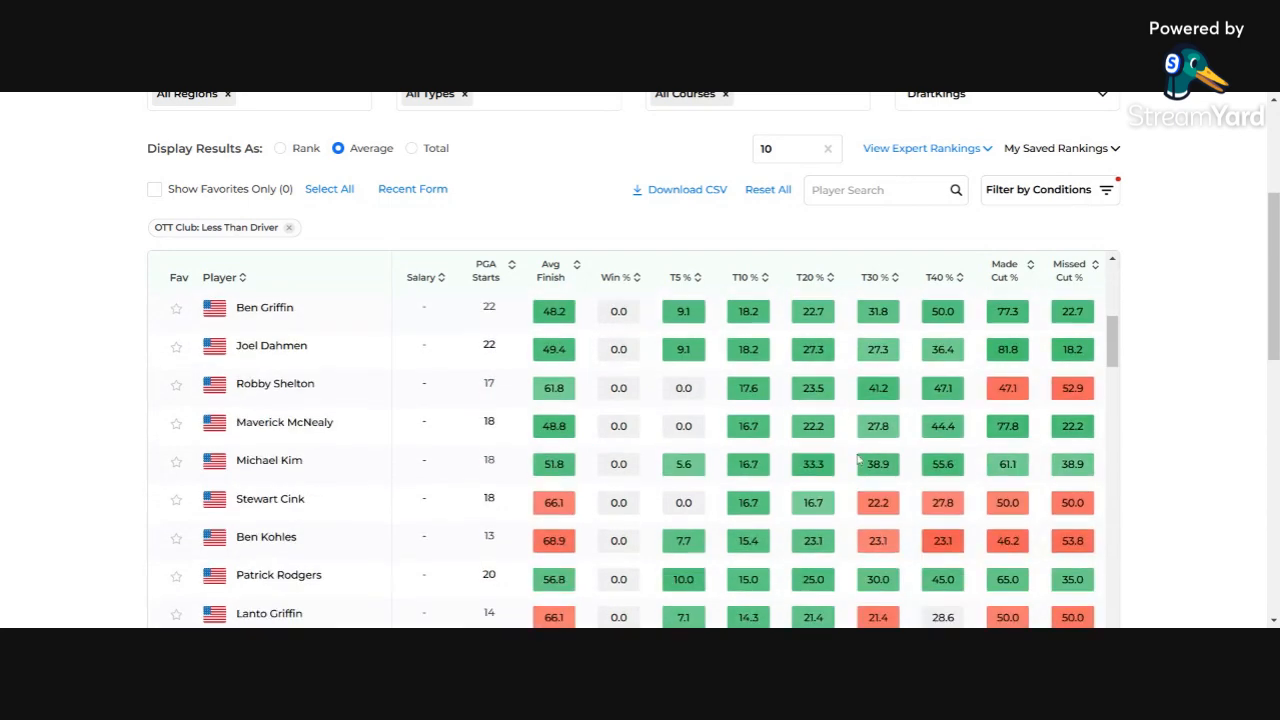
pyautogui.scroll(10, 858, 460)
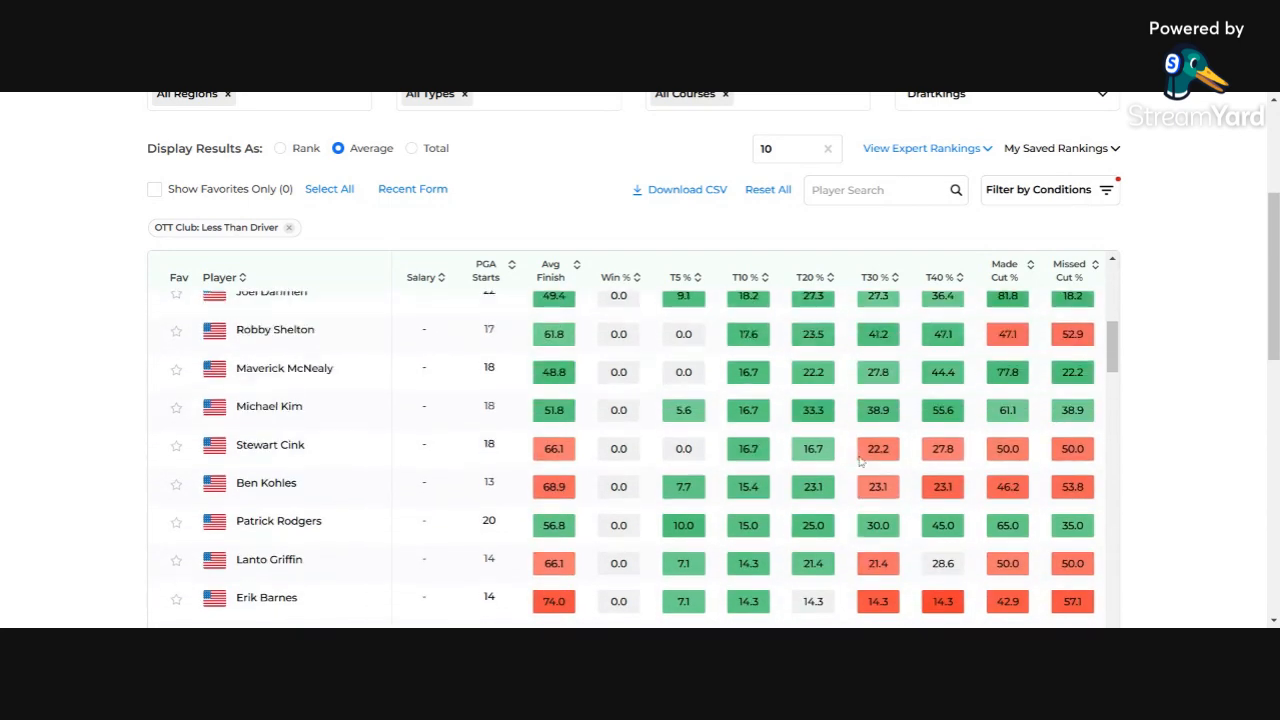
pyautogui.scroll(1, 858, 462)
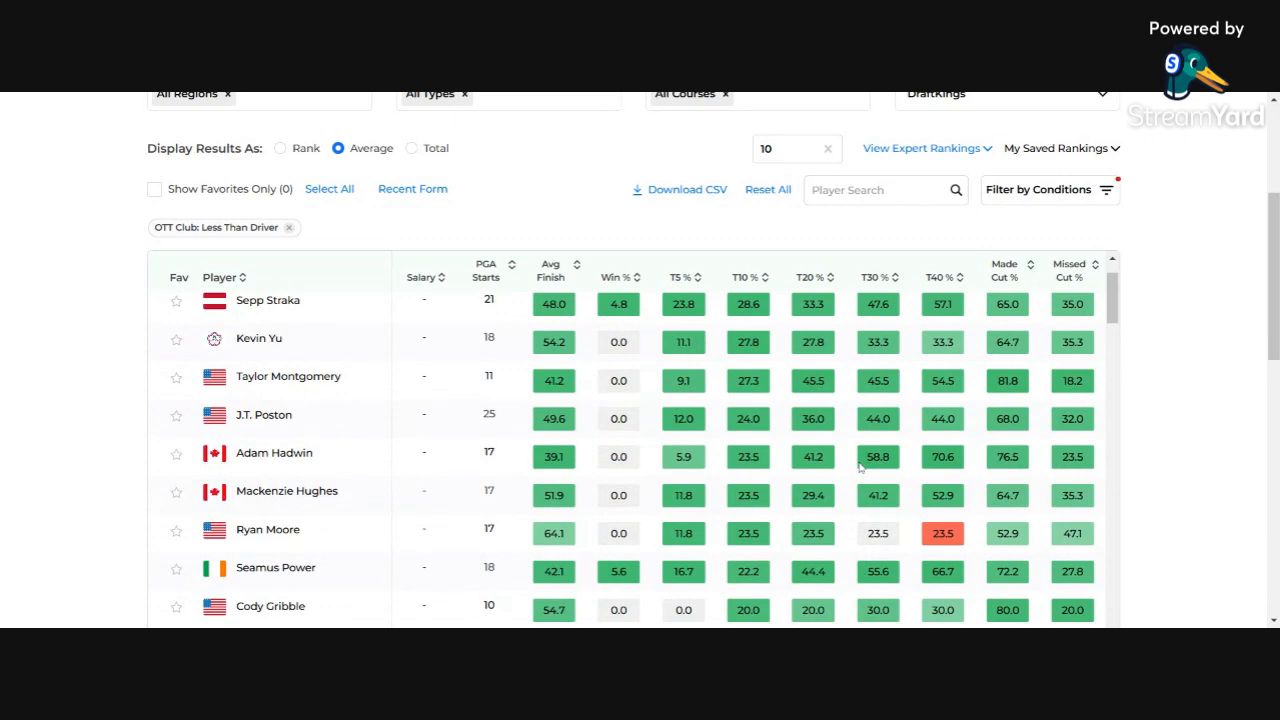
pyautogui.scroll(1, 858, 462)
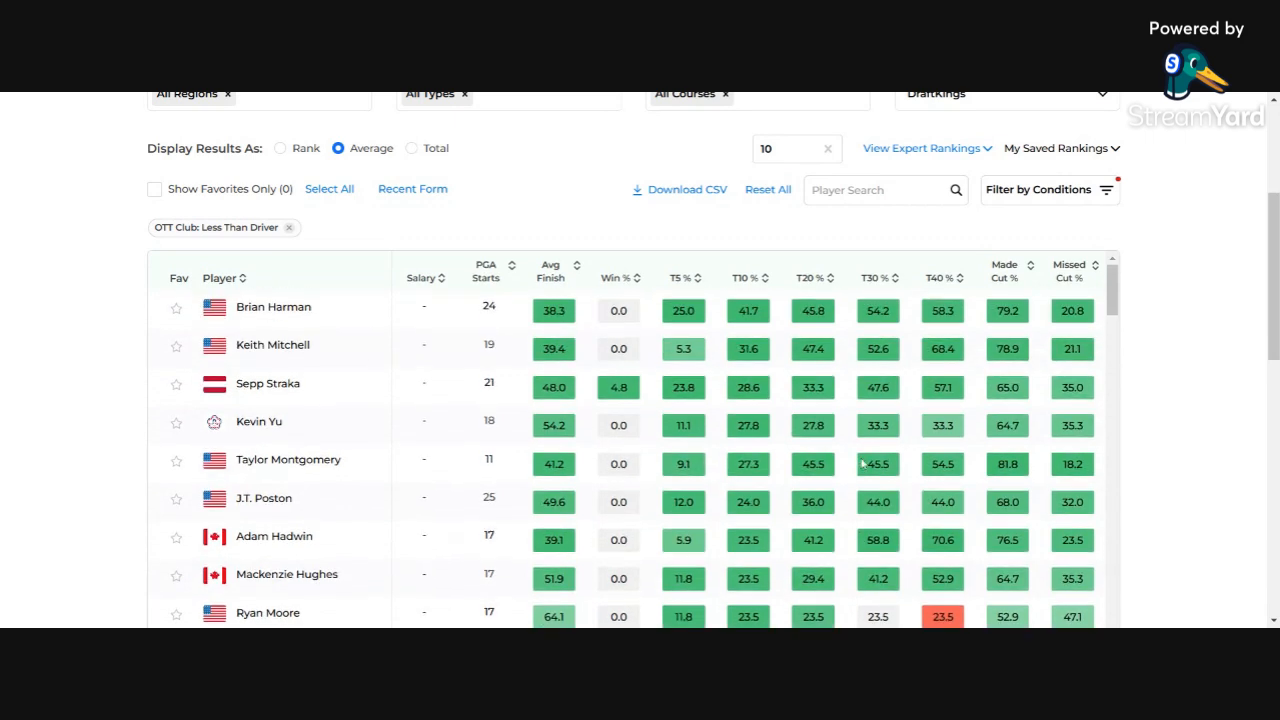
# Change the displayed golfers from The RSM Classic Field to All Golfers
pyautogui.scroll(2, 900, 458)
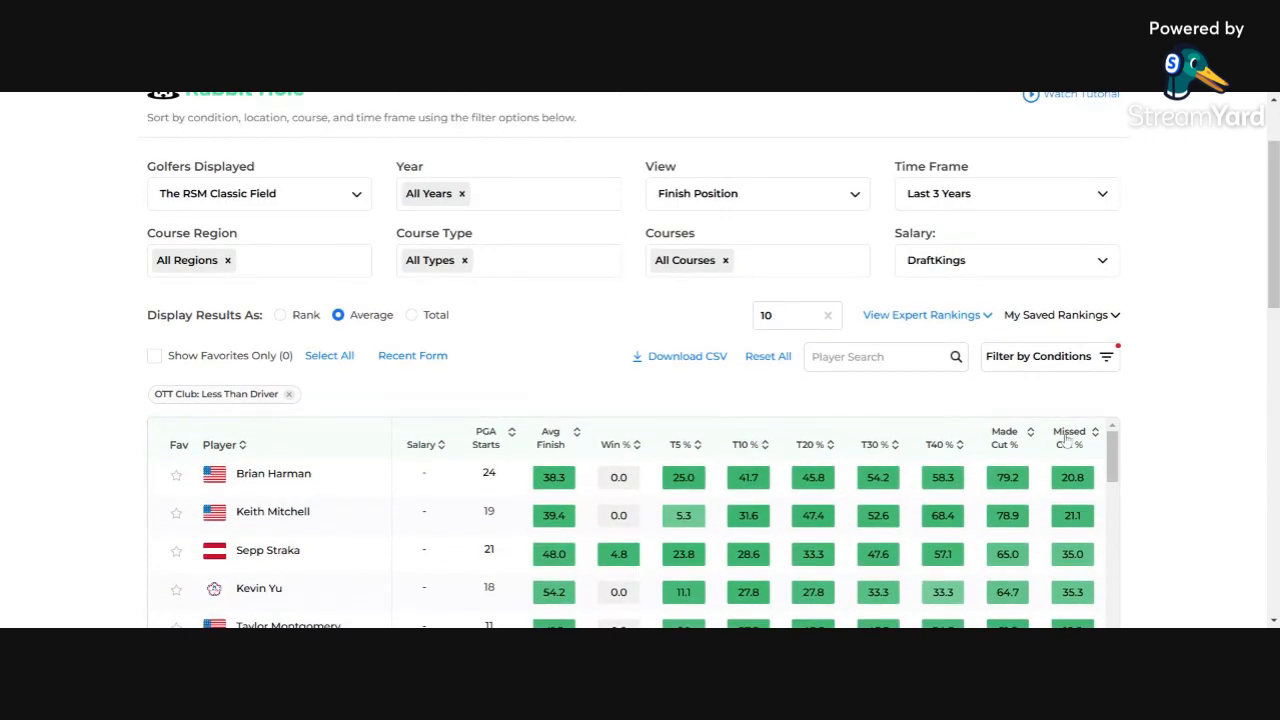
pyautogui.click(252, 203)
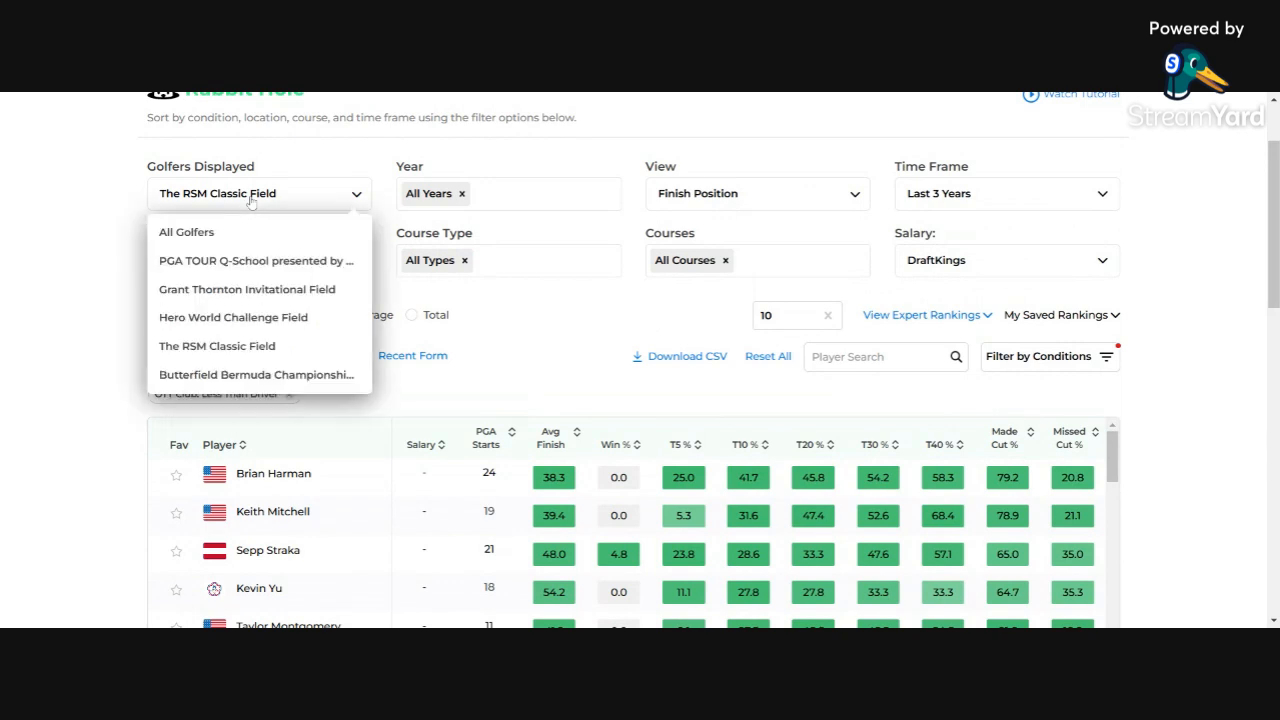
pyautogui.click(200, 229)
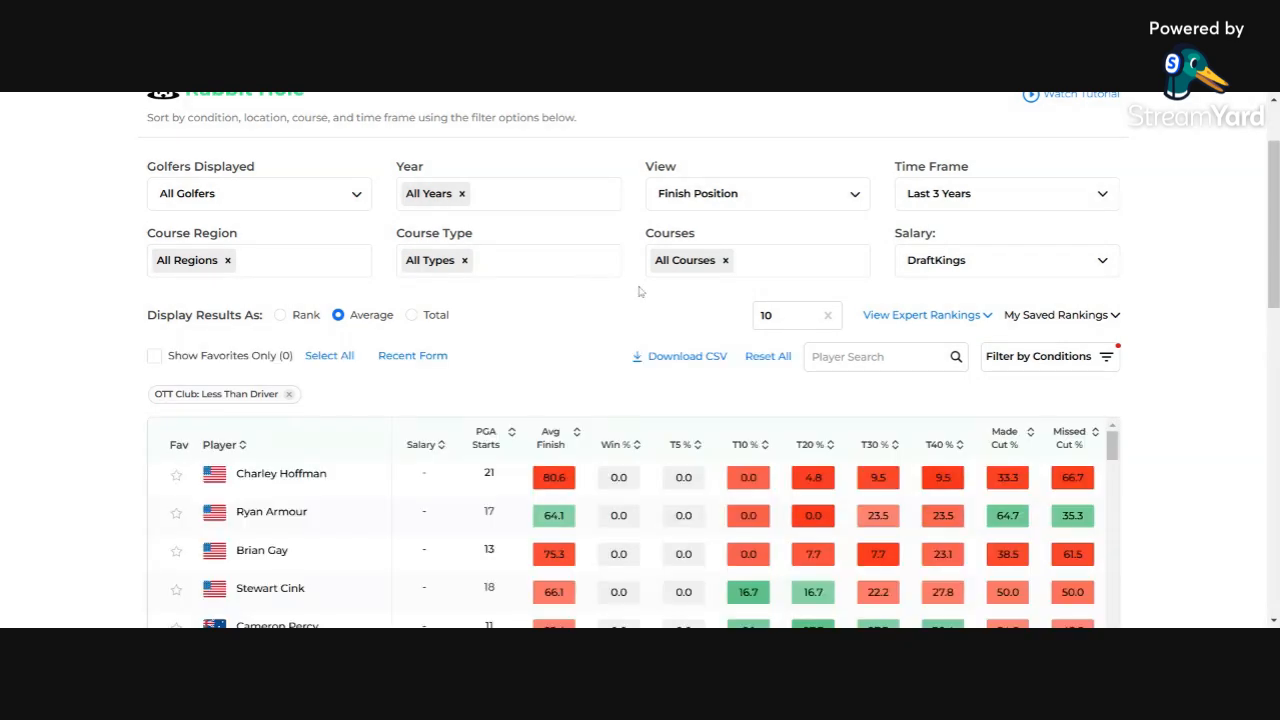
# Remove the Less Than Driver condition and set the time frame to Last 5 Years
pyautogui.click(290, 396)
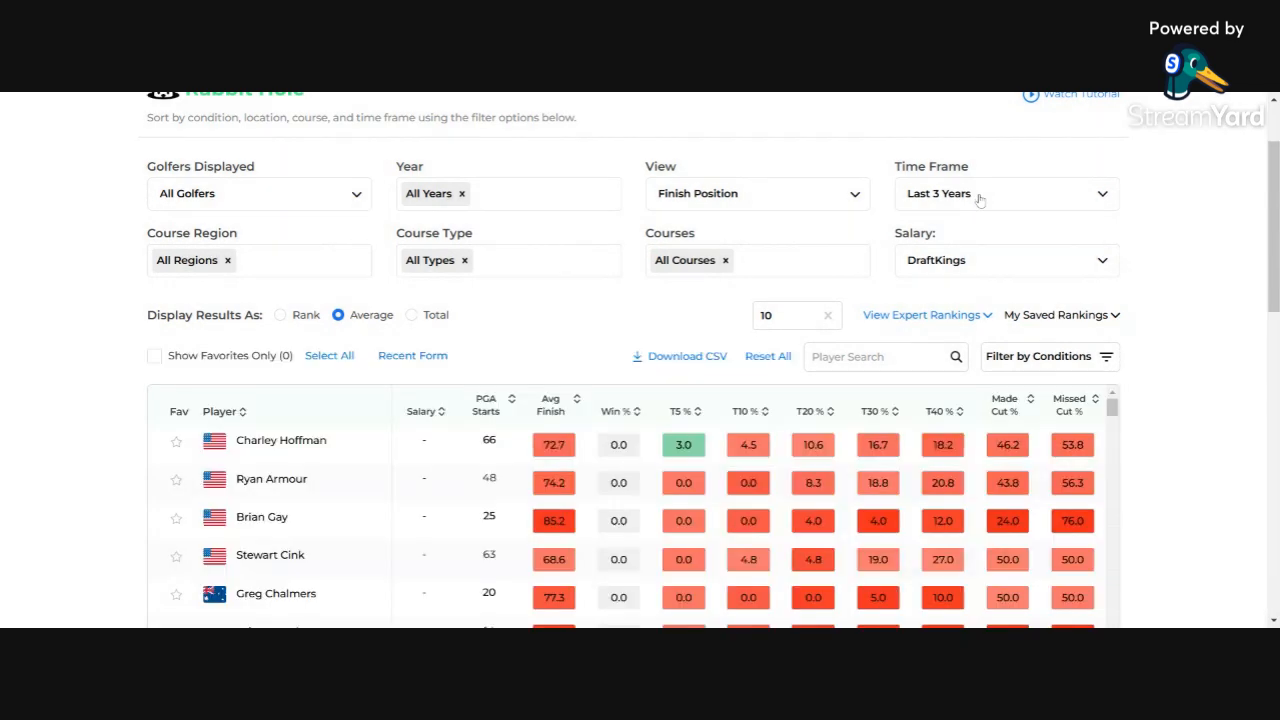
pyautogui.click(978, 197)
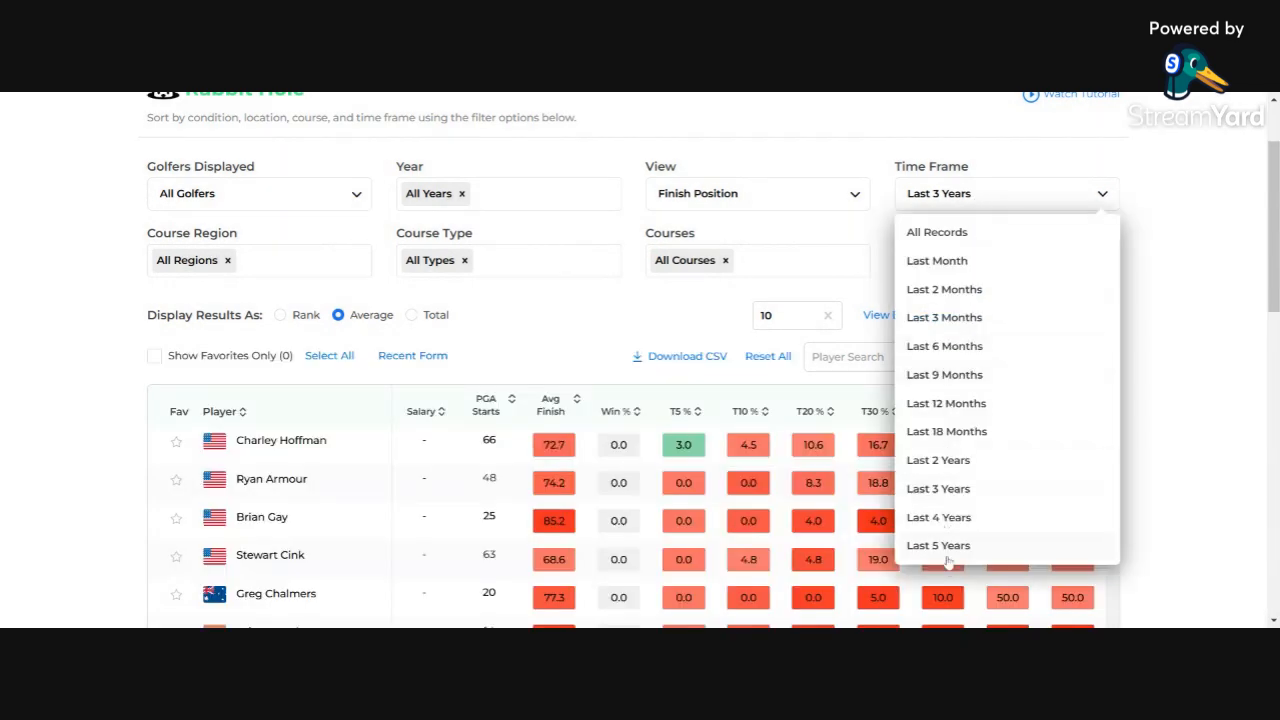
pyautogui.click(940, 546)
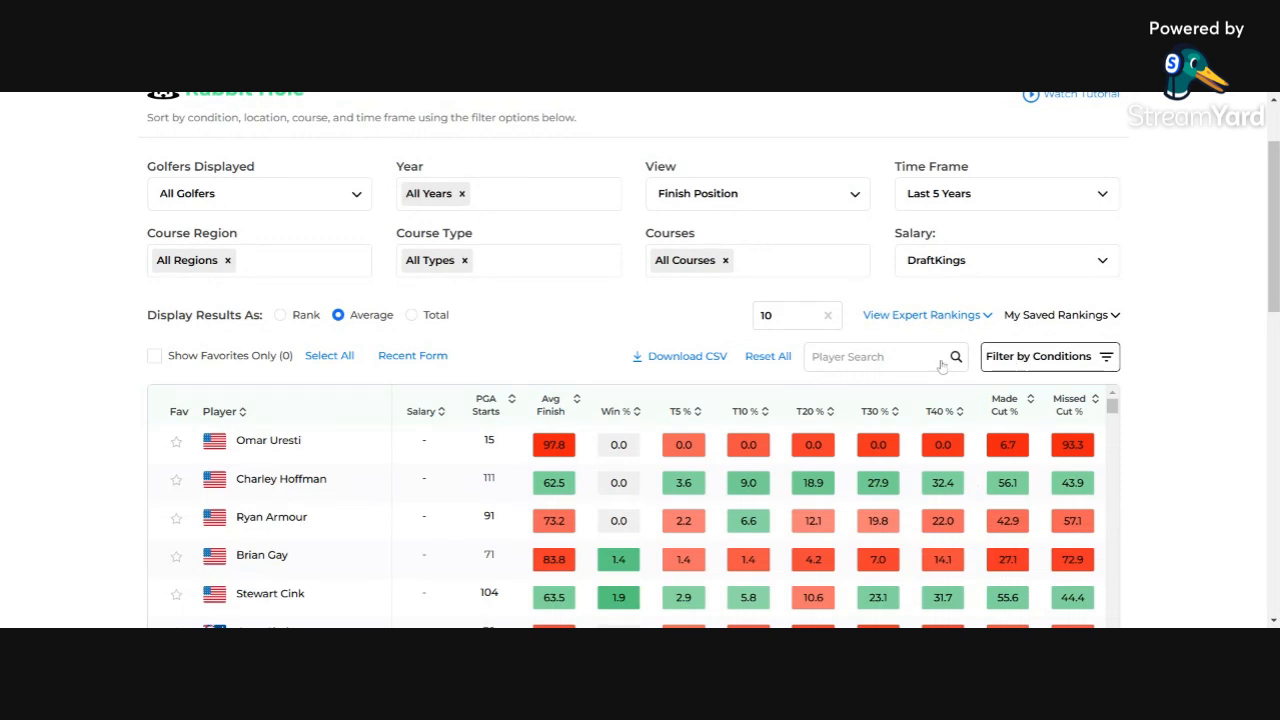
# Filter the results by the Bermuda greens surface condition
pyautogui.click(1033, 366)
pyautogui.scroll(-1, 668, 391)
pyautogui.scroll(-3, 668, 391)
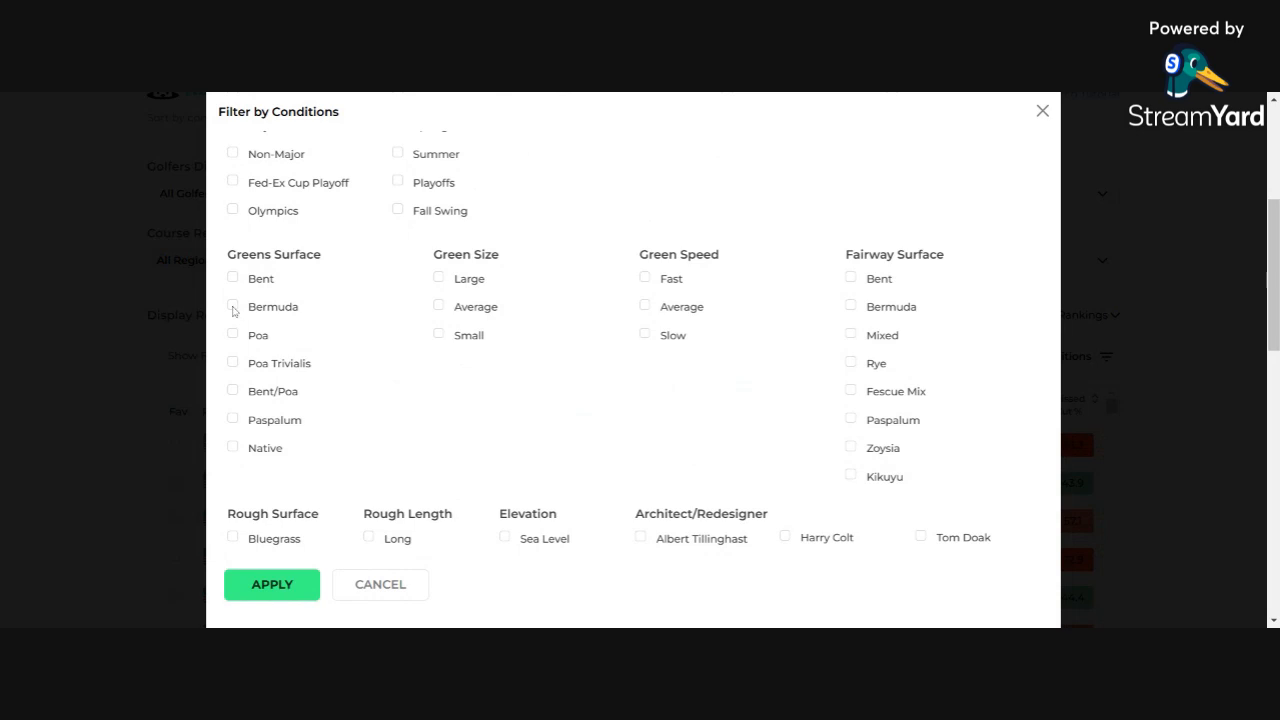
pyautogui.click(232, 306)
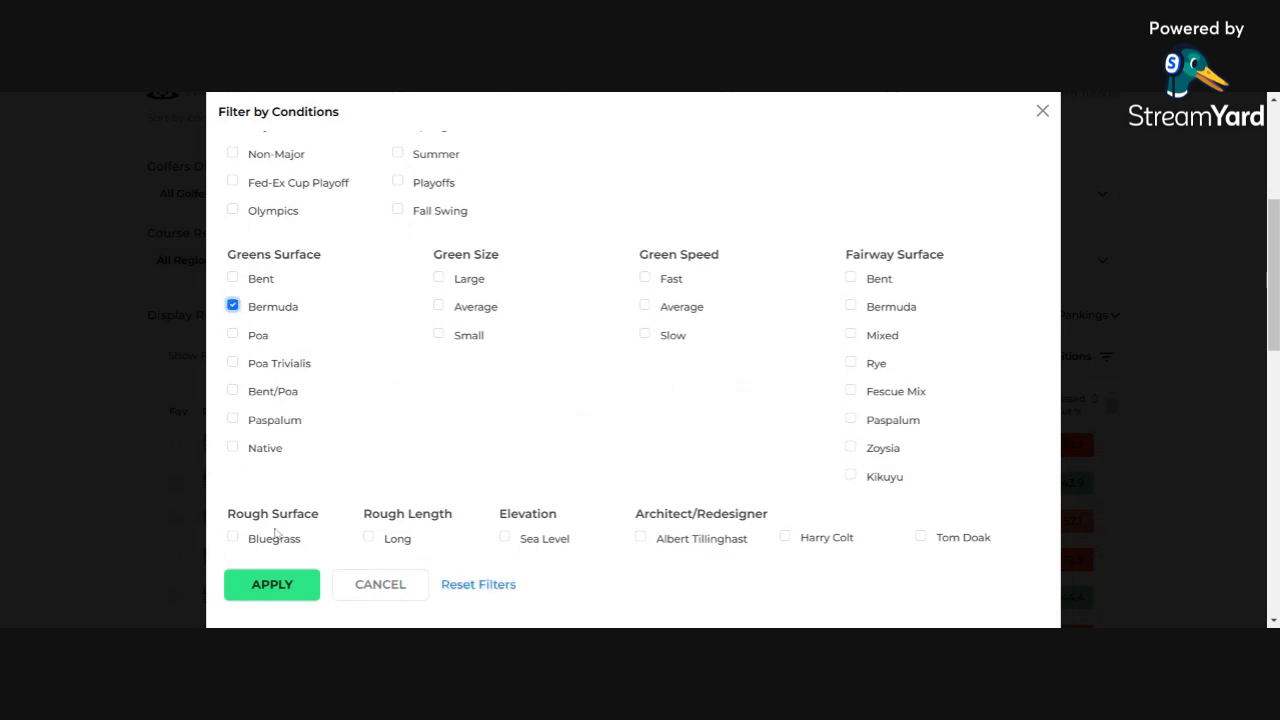
pyautogui.click(277, 587)
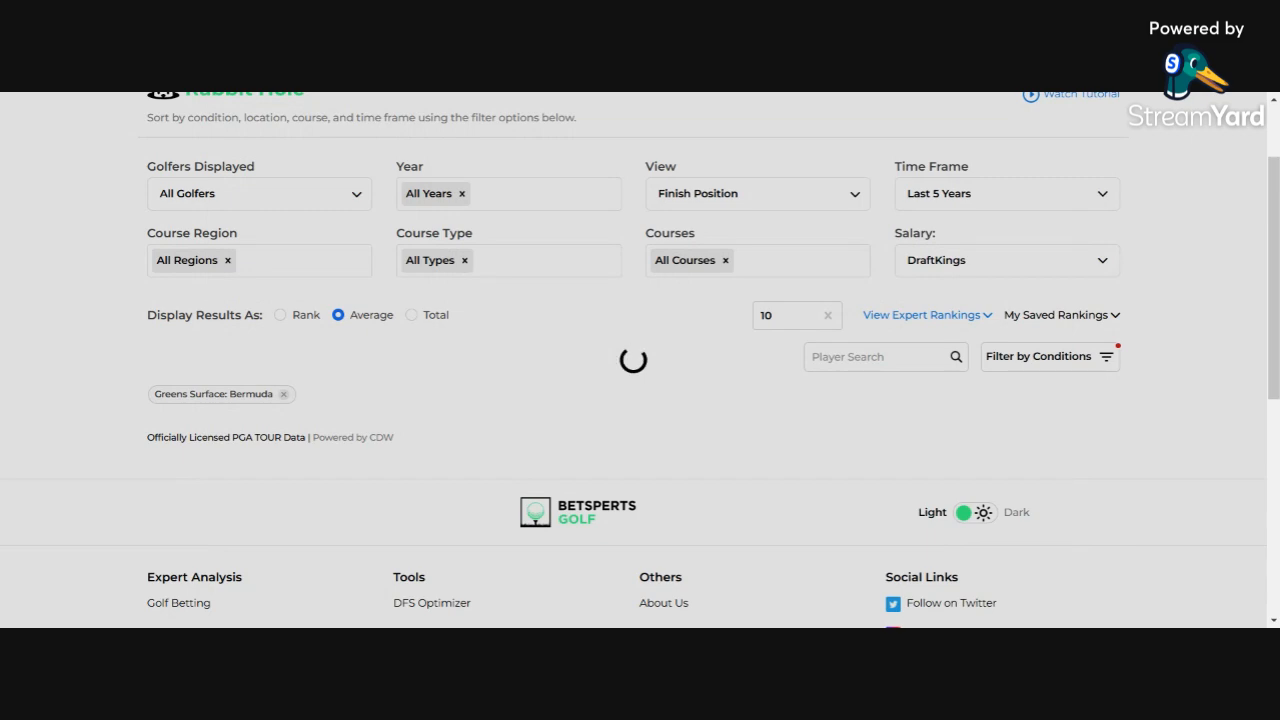
# Sort the Bermuda greens results by highest T20 %
pyautogui.scroll(-2, 846, 491)
pyautogui.scroll(2, 843, 500)
pyautogui.scroll(-1, 1201, 452)
pyautogui.scroll(-1, 1201, 452)
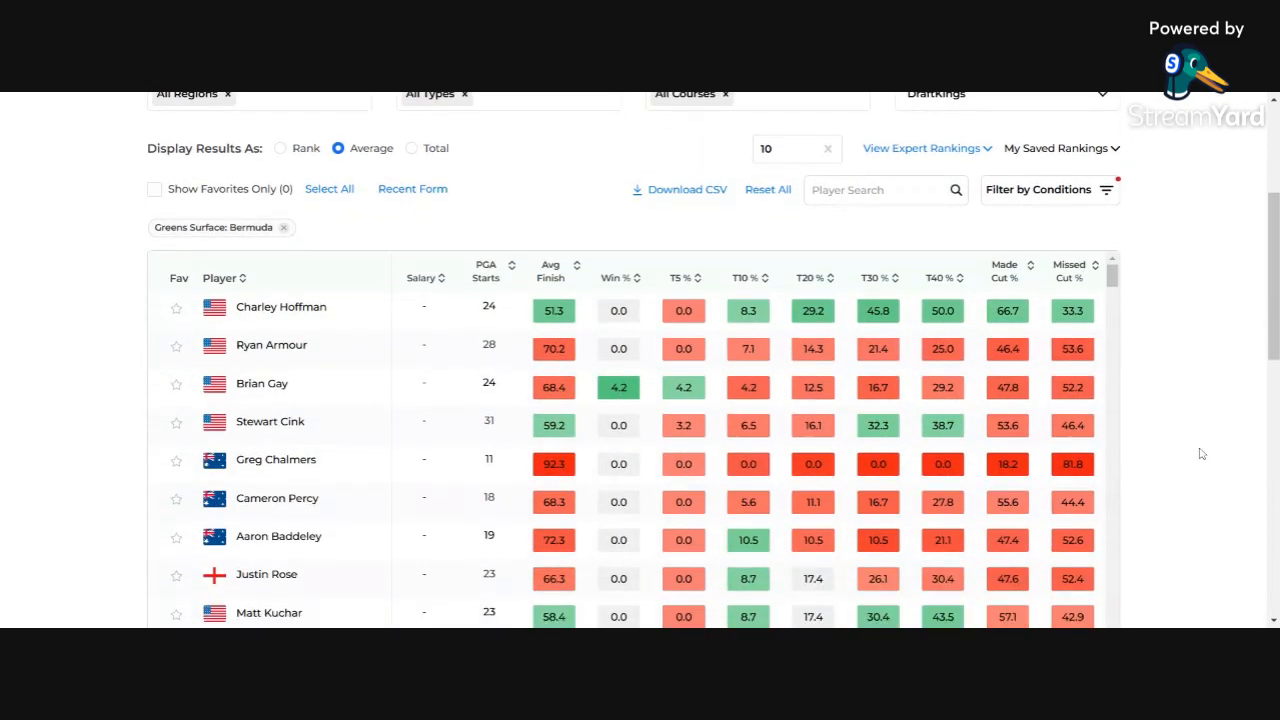
pyautogui.click(831, 279)
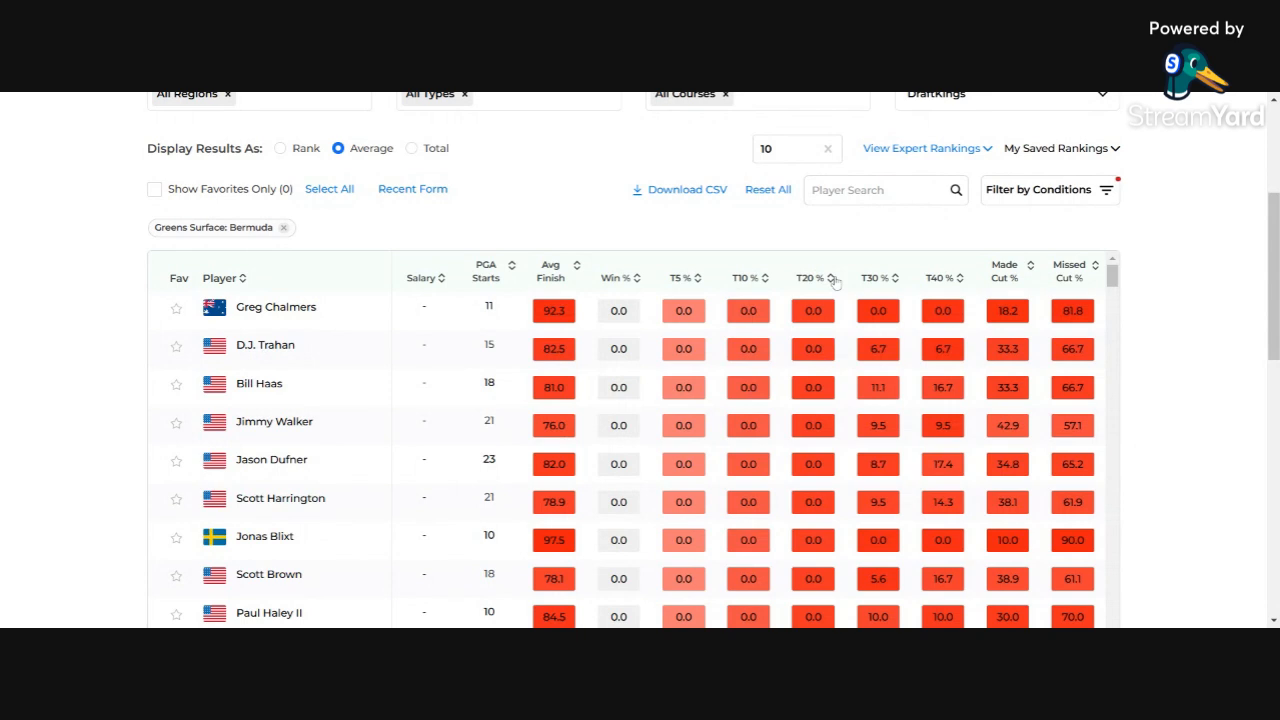
pyautogui.click(833, 280)
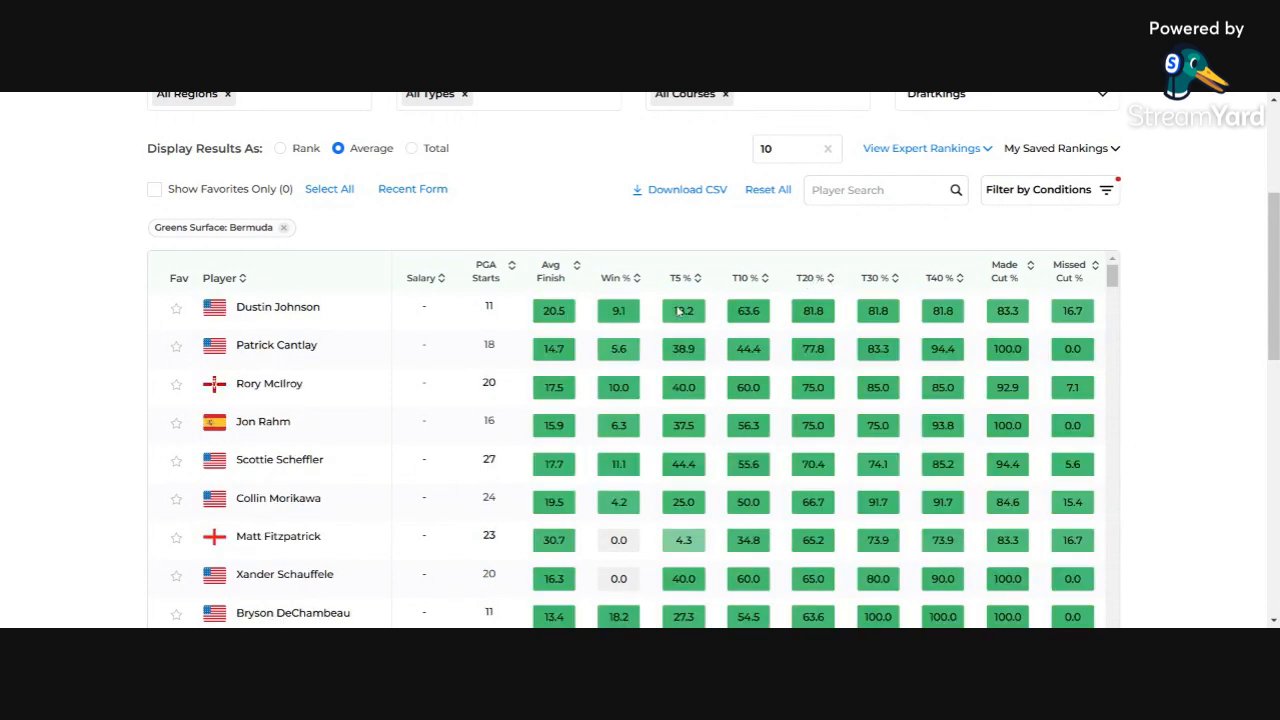
# Replace the Bermuda greens surface condition with the Major event type and apply the filter
pyautogui.scroll(1, 1180, 388)
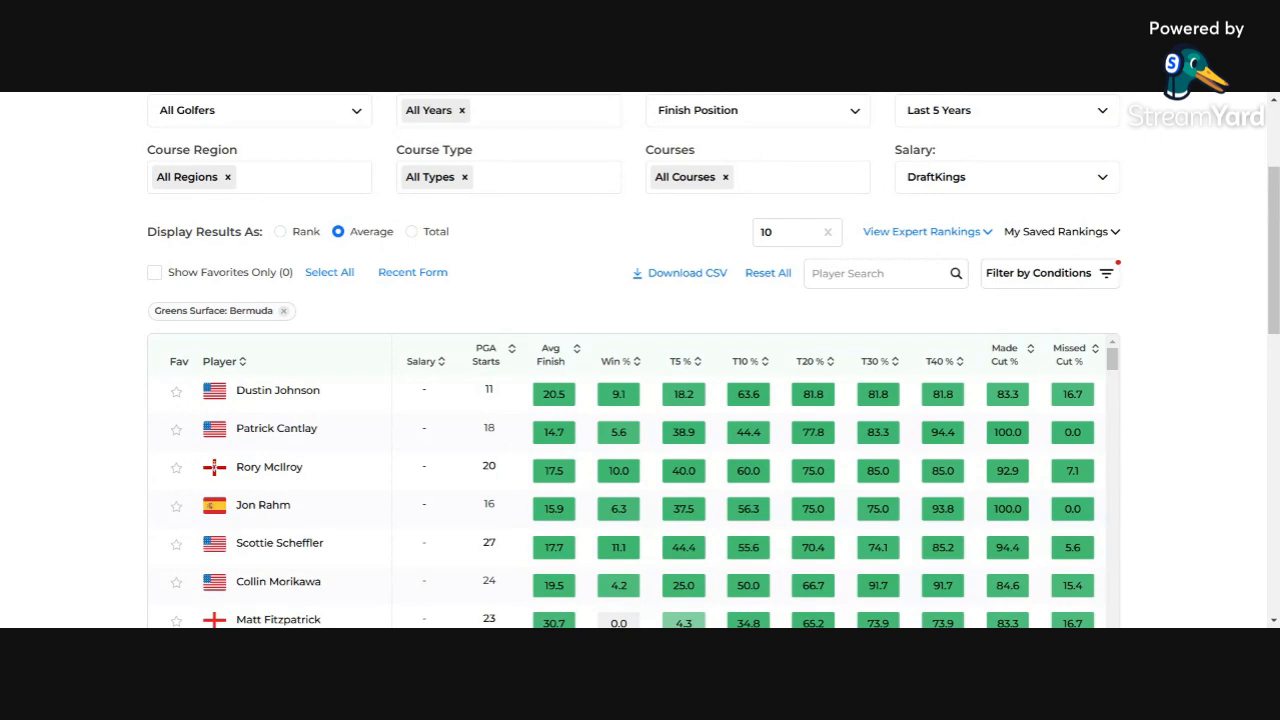
pyautogui.scroll(1, 719, 403)
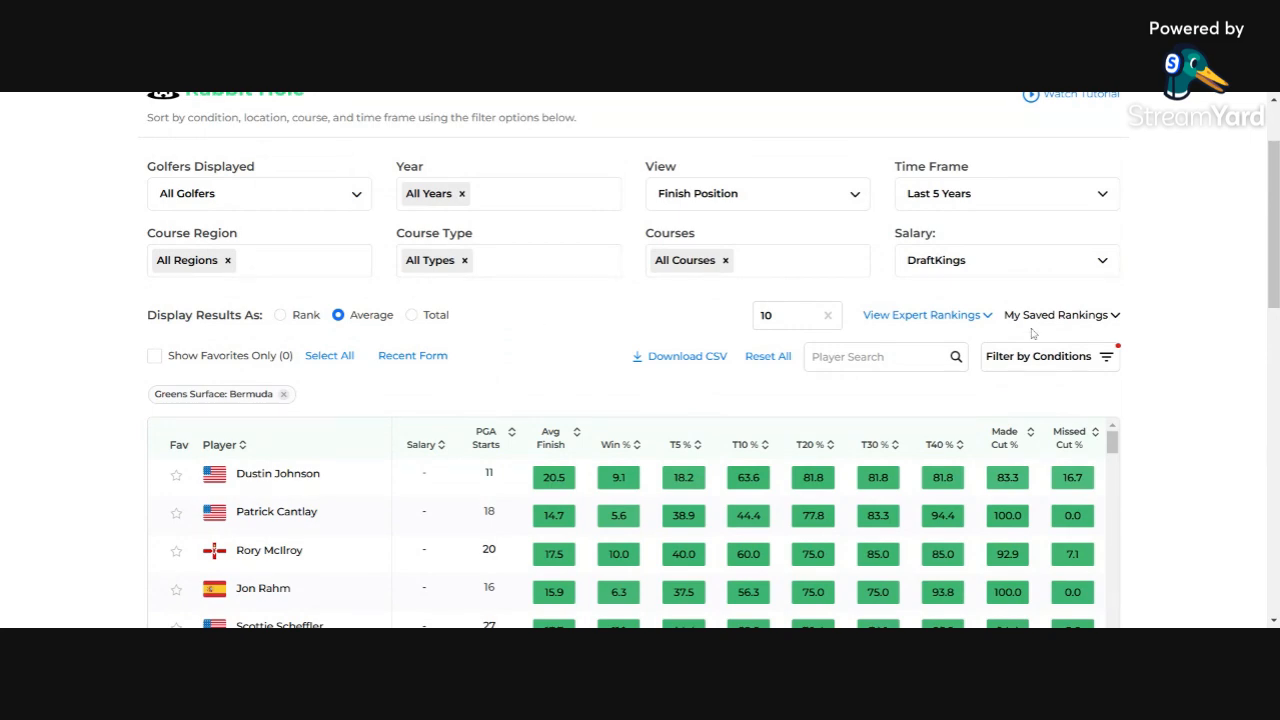
pyautogui.click(1043, 358)
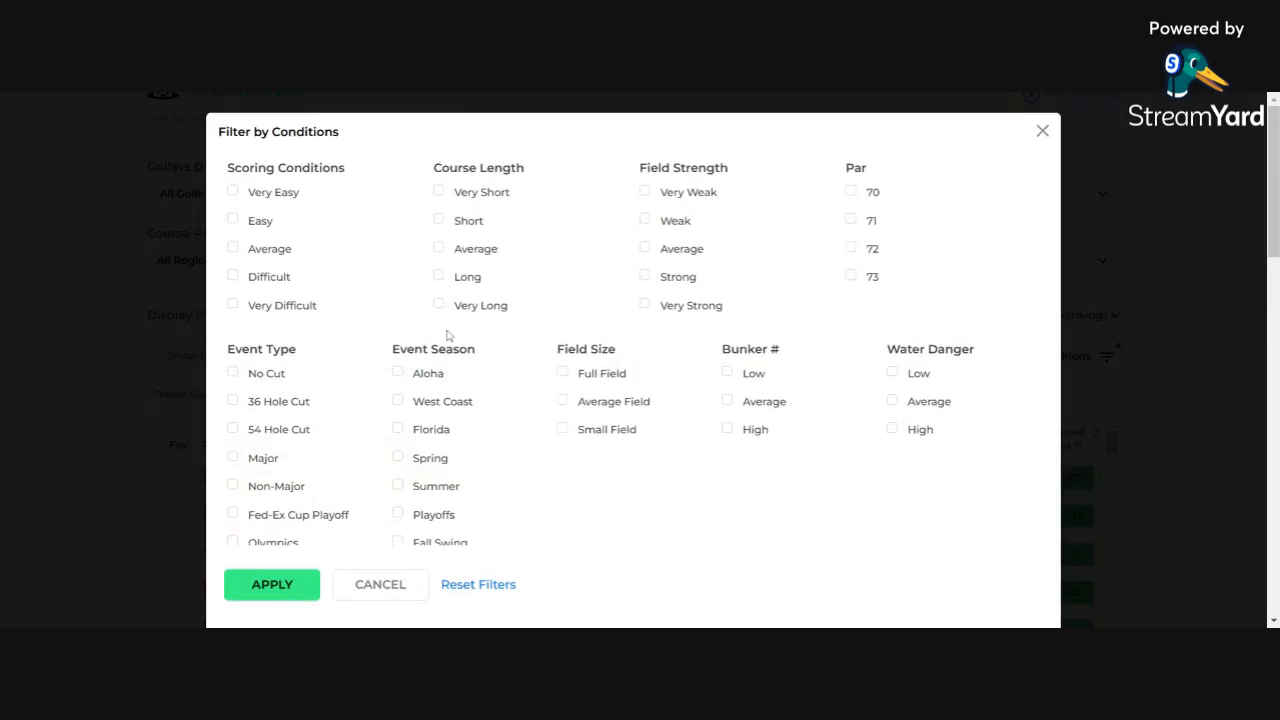
pyautogui.scroll(-3, 443, 334)
pyautogui.scroll(2, 232, 389)
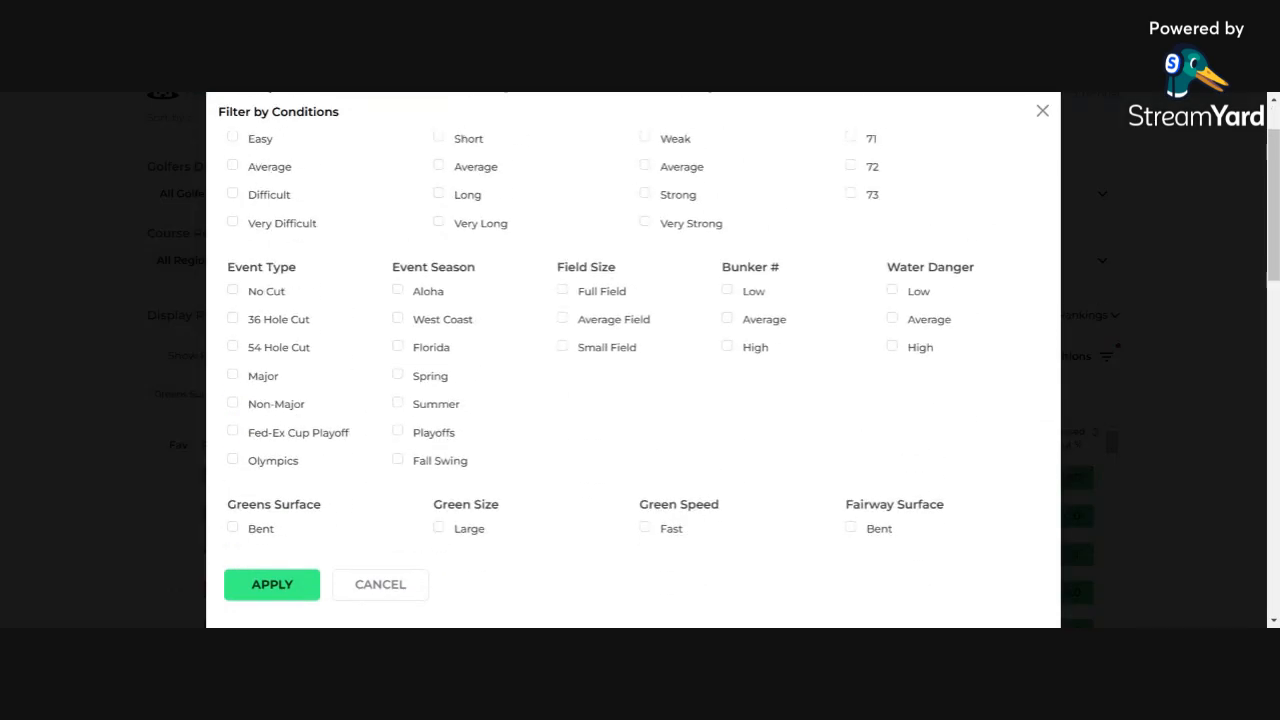
pyautogui.click(288, 588)
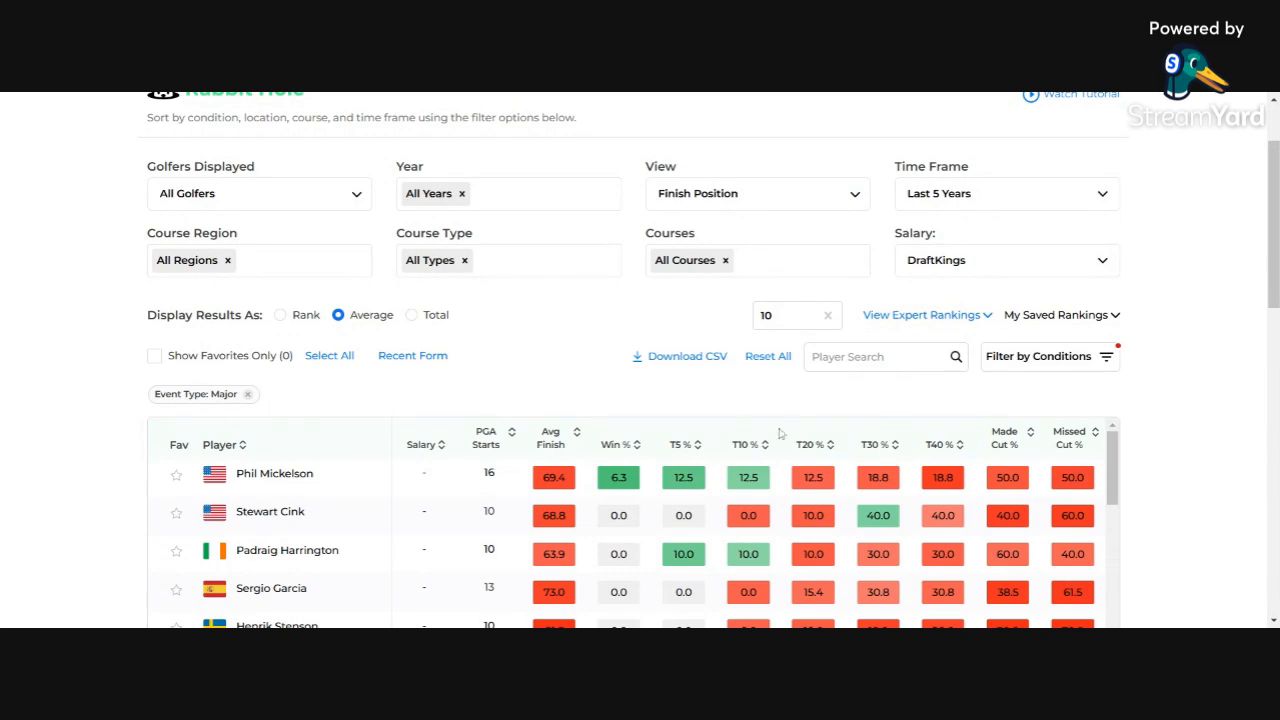
# Sort the Major results by highest Win % and re-sort them by lowest Avg Finish
pyautogui.click(638, 444)
pyautogui.click(638, 444)
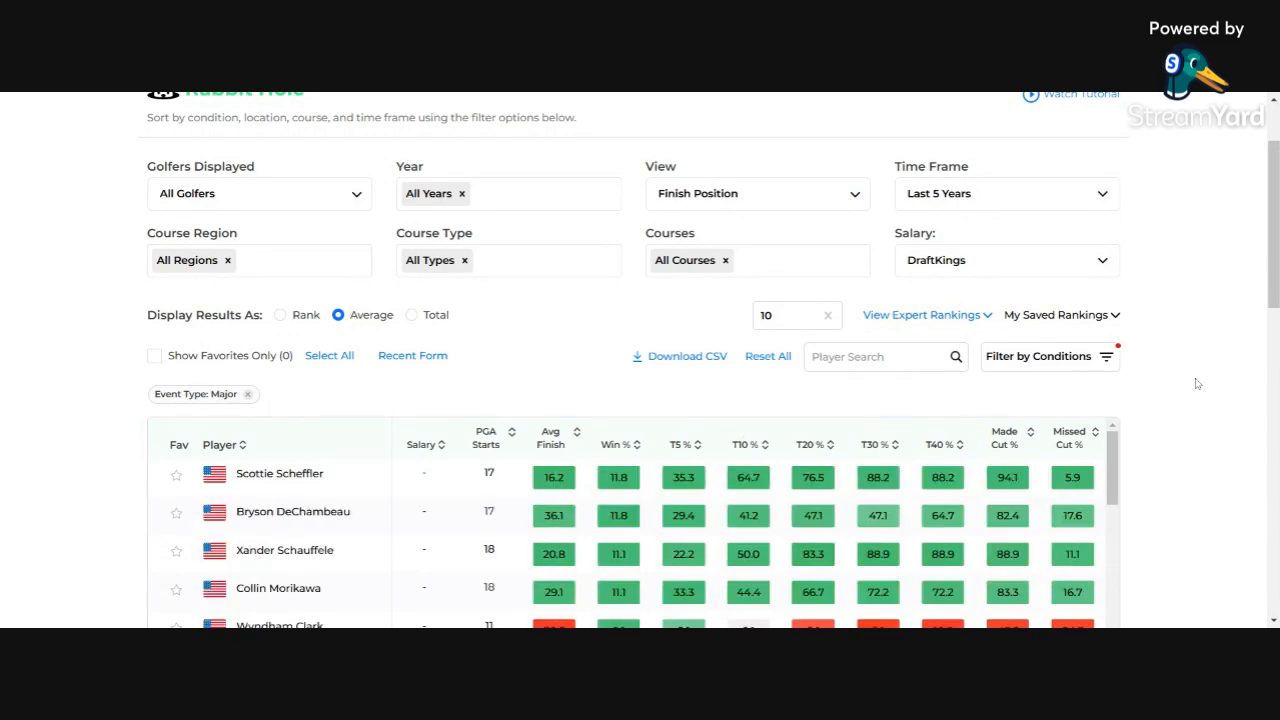
pyautogui.scroll(-2, 720, 270)
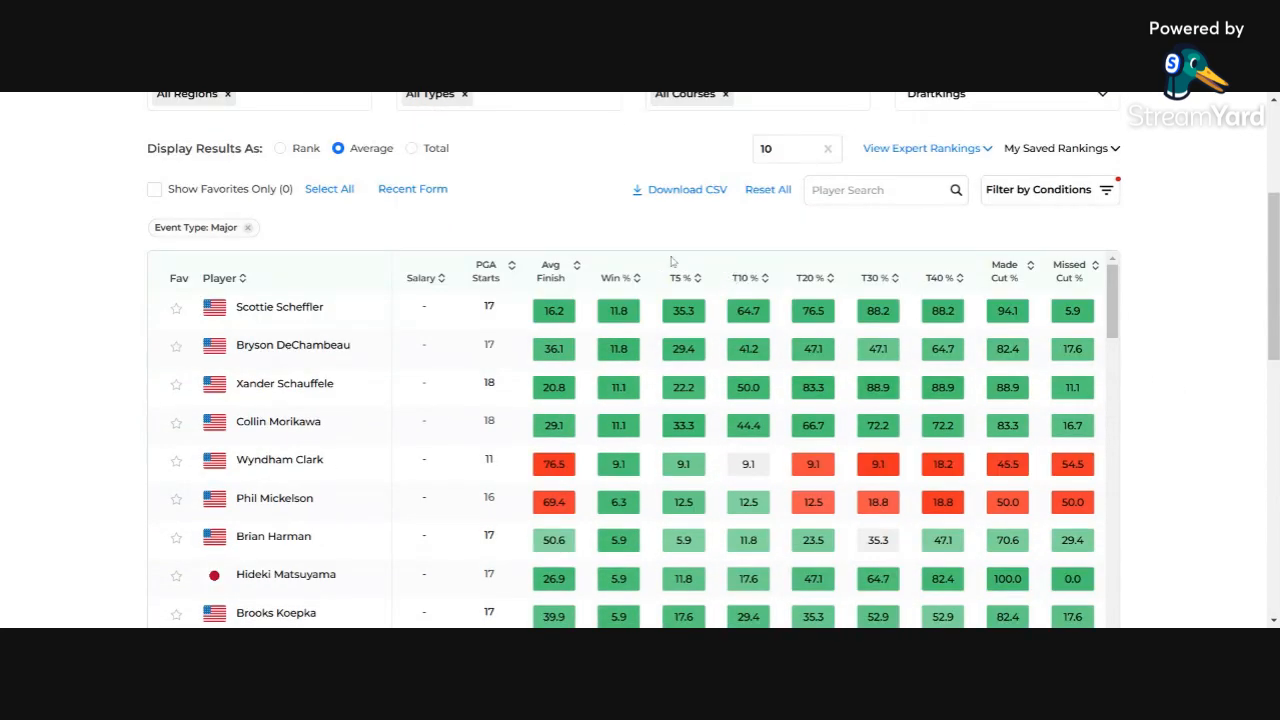
pyautogui.click(574, 266)
pyautogui.click(574, 266)
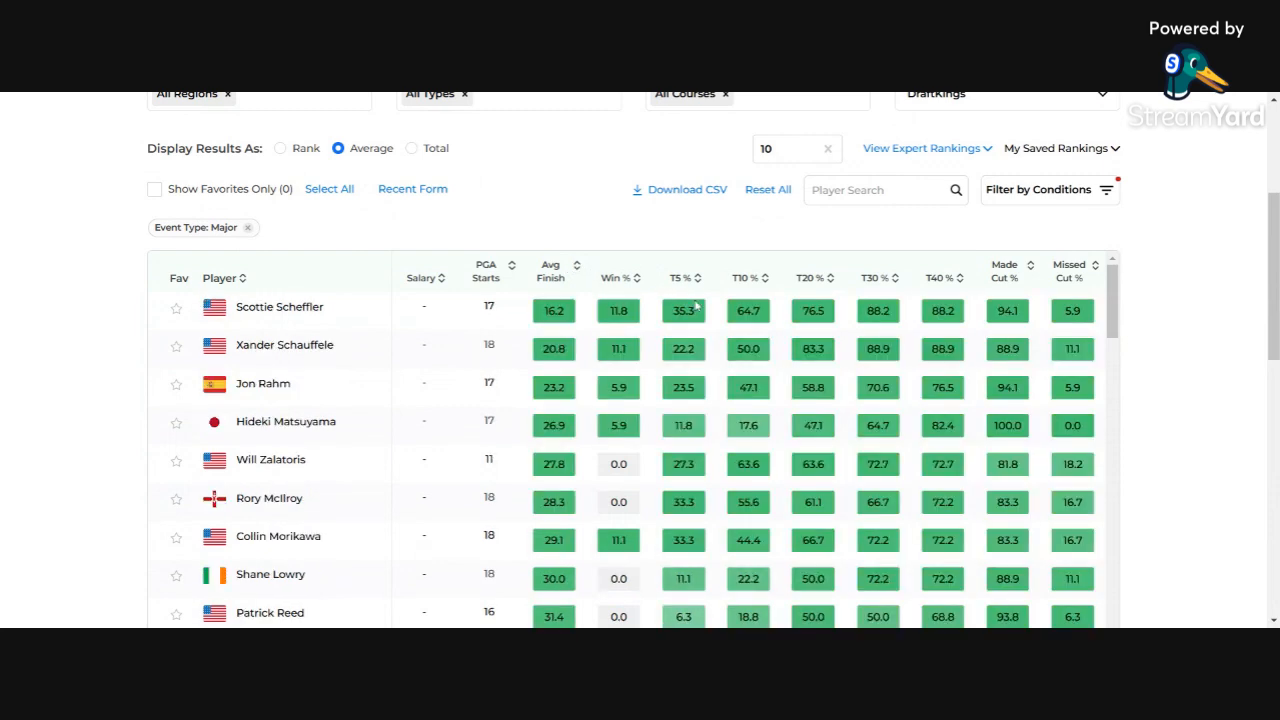
# Look through the available filter conditions, from event type and surfaces to scoring, scrambling and putting, and leave without applying changes
pyautogui.scroll(1, 1016, 378)
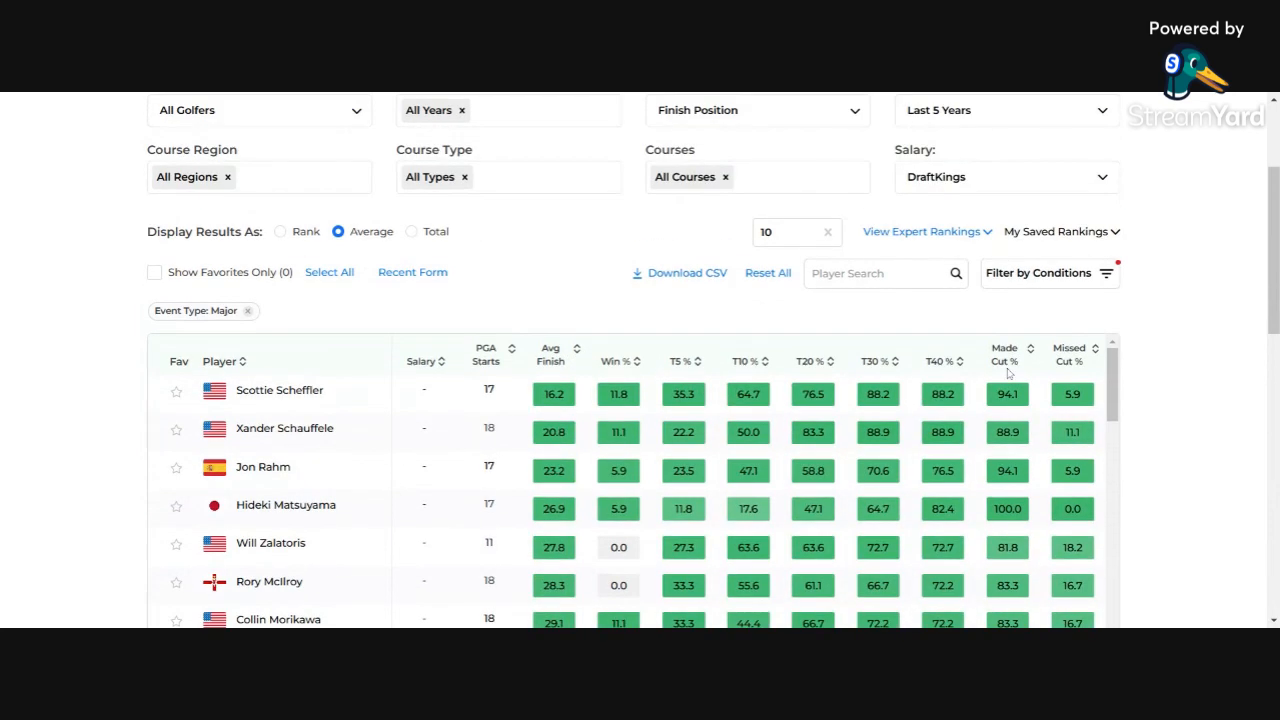
pyautogui.click(1028, 283)
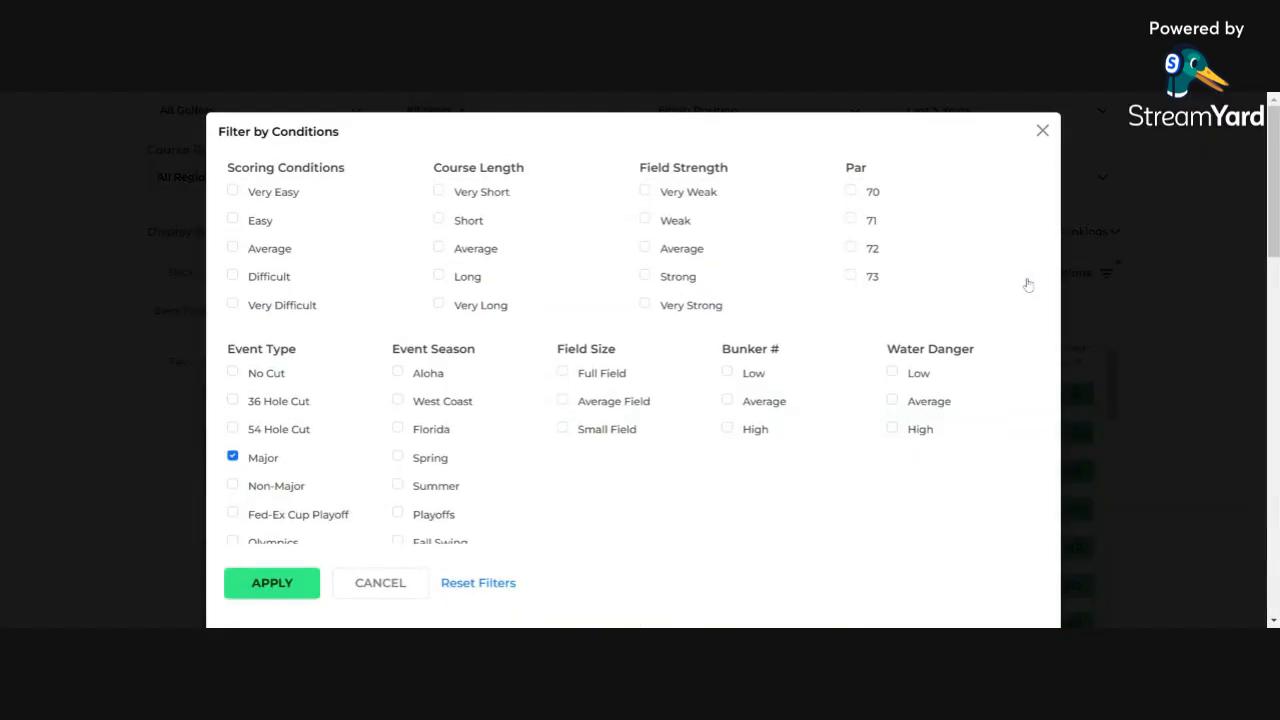
pyautogui.click(233, 457)
pyautogui.scroll(-3, 633, 370)
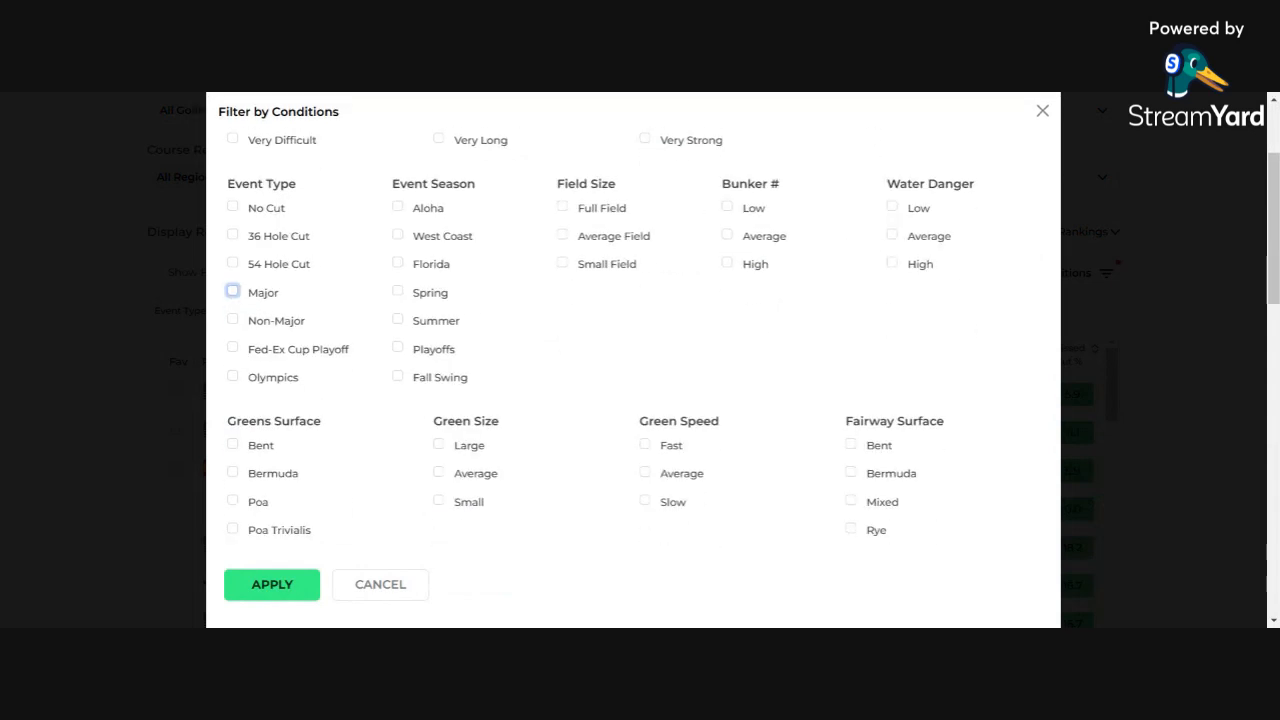
pyautogui.scroll(-3, 588, 433)
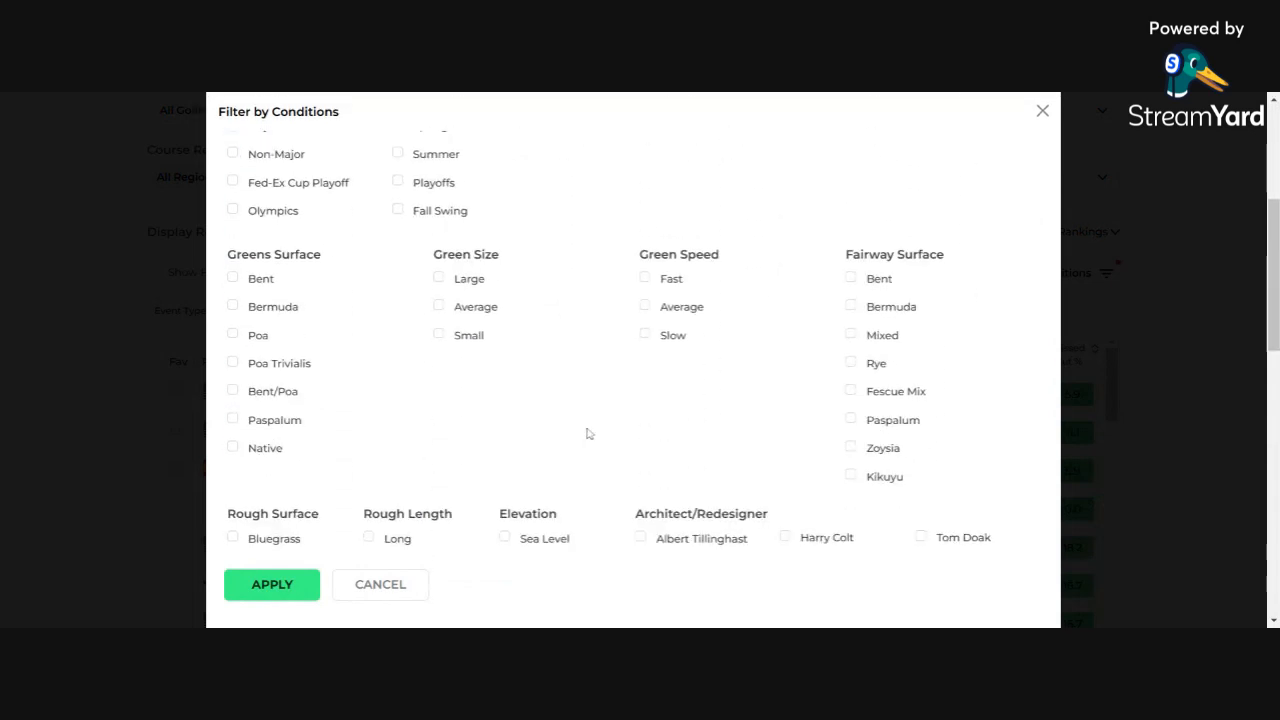
pyautogui.scroll(-3, 588, 435)
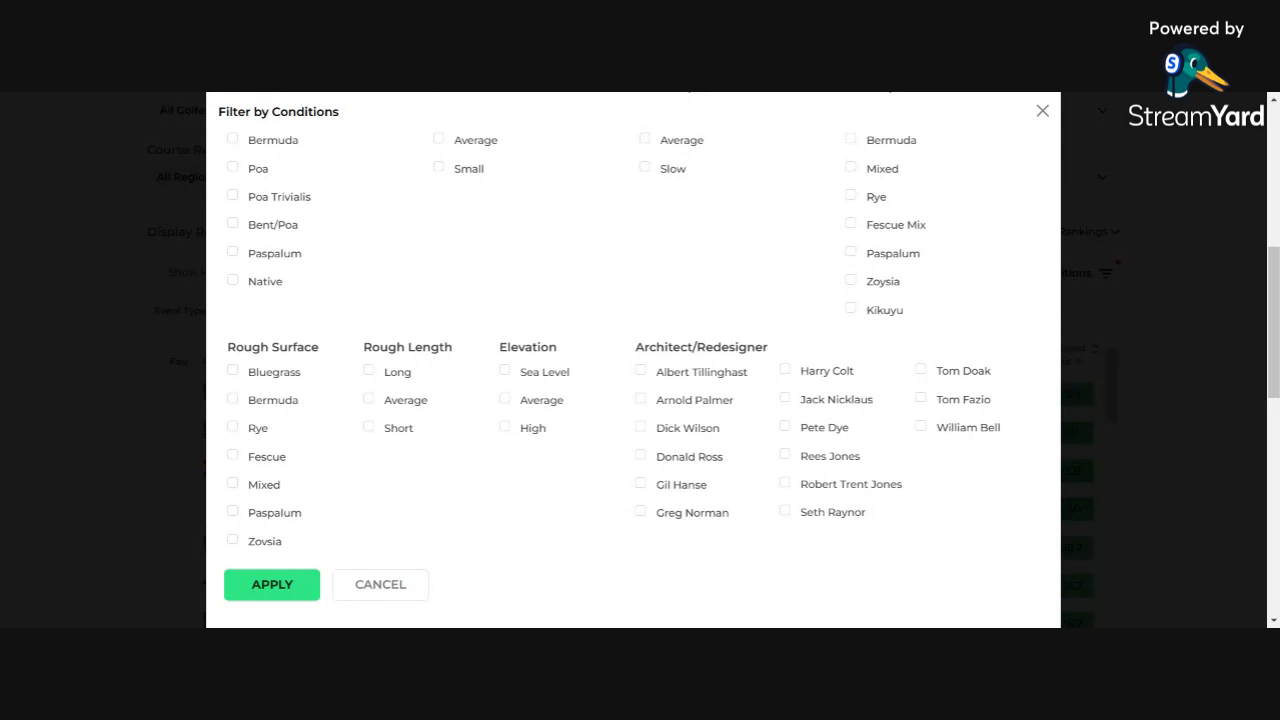
pyautogui.scroll(-1, 981, 243)
pyautogui.scroll(-10, 981, 243)
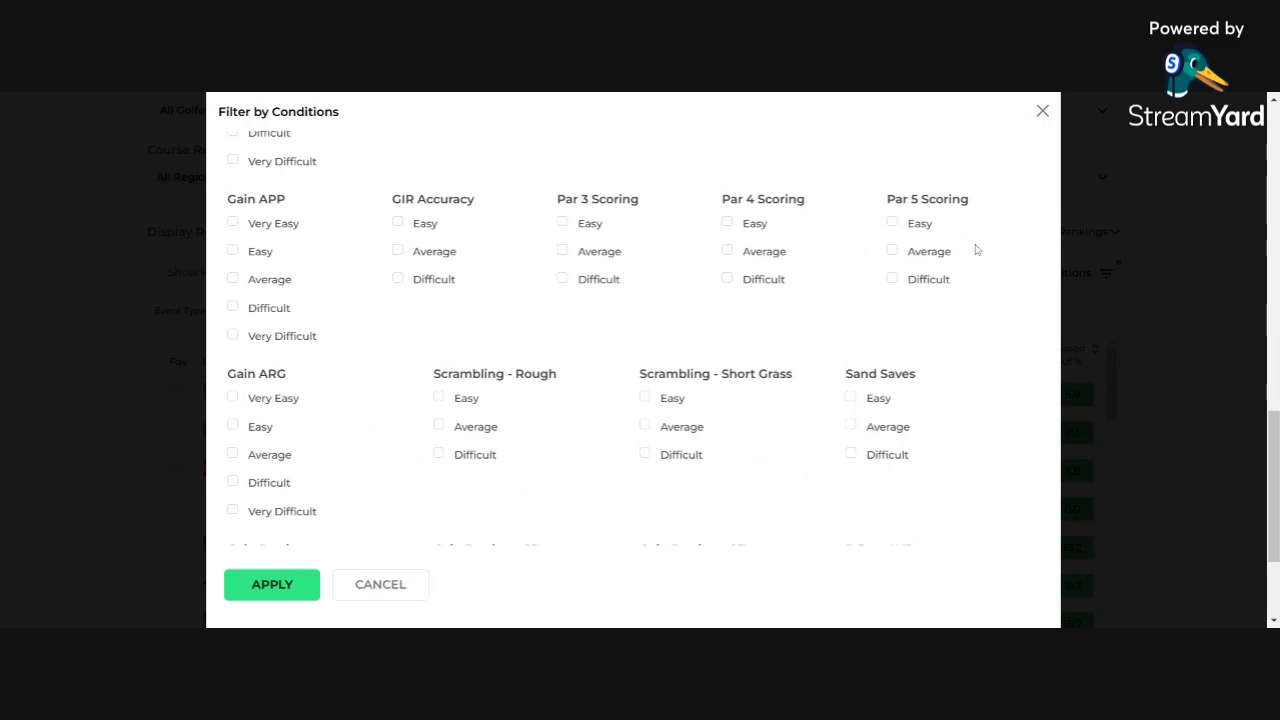
pyautogui.scroll(-3, 913, 416)
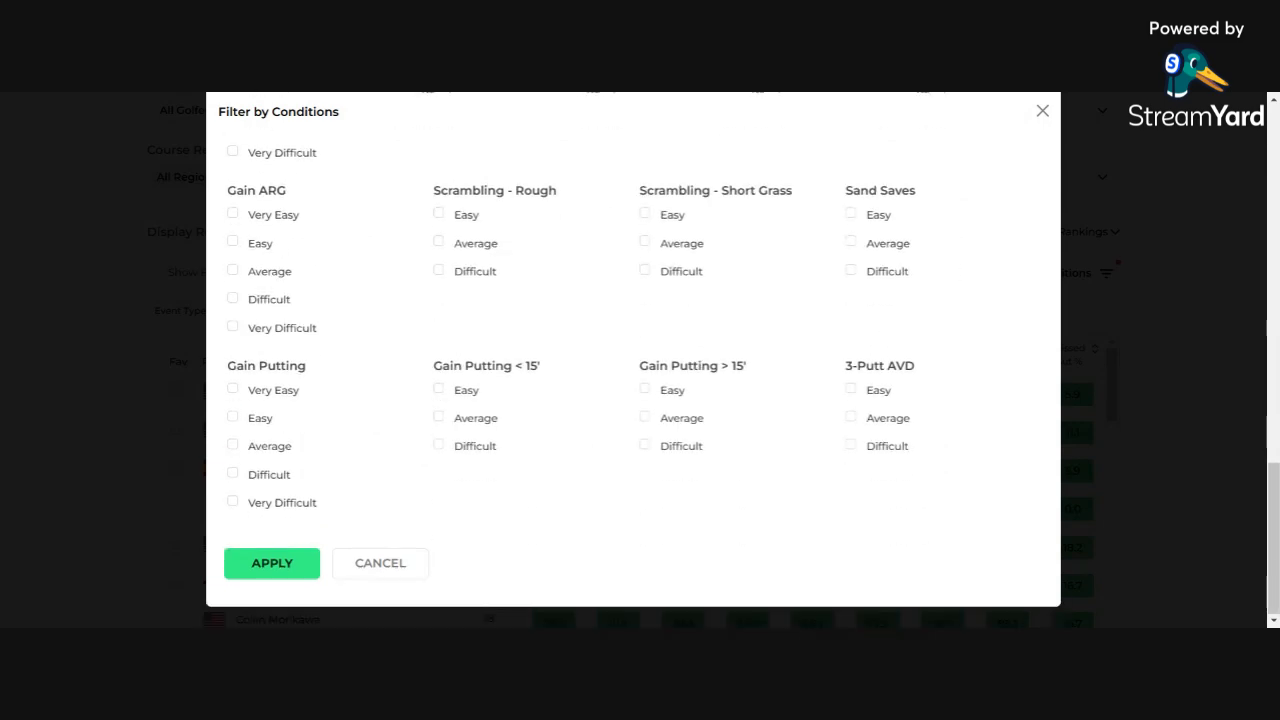
pyautogui.click(404, 561)
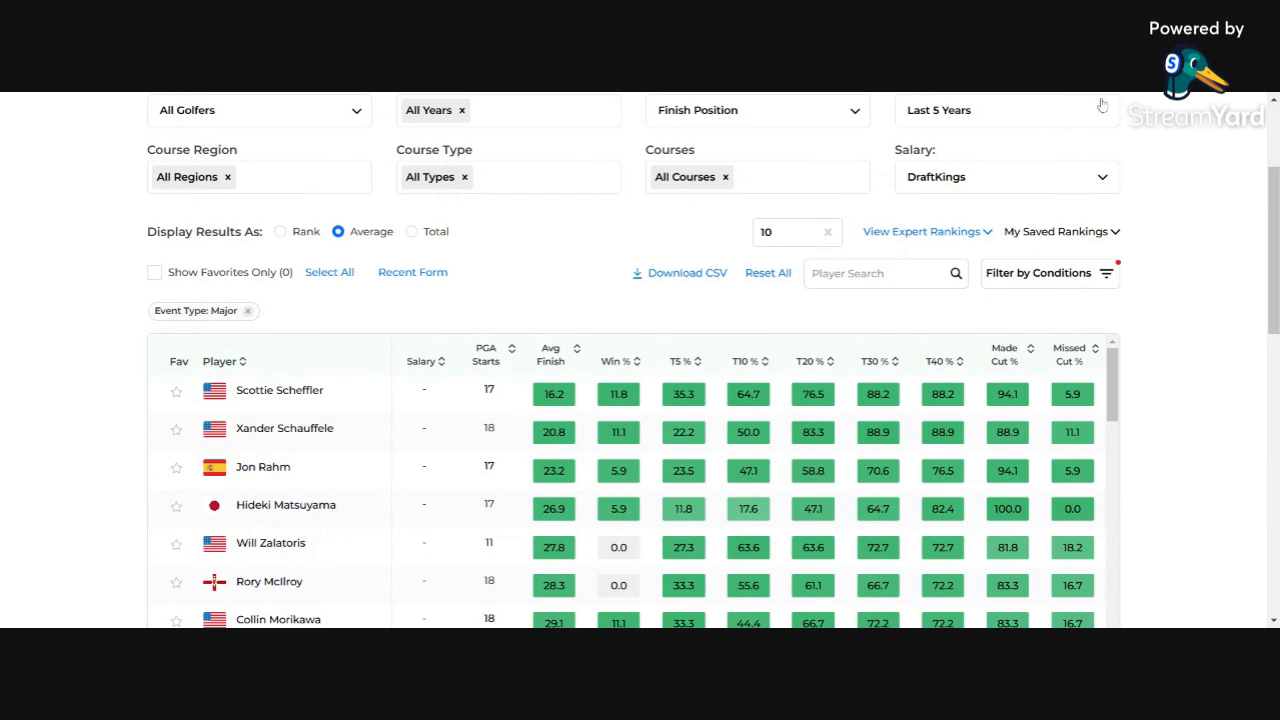
pyautogui.scroll(1, 1049, 149)
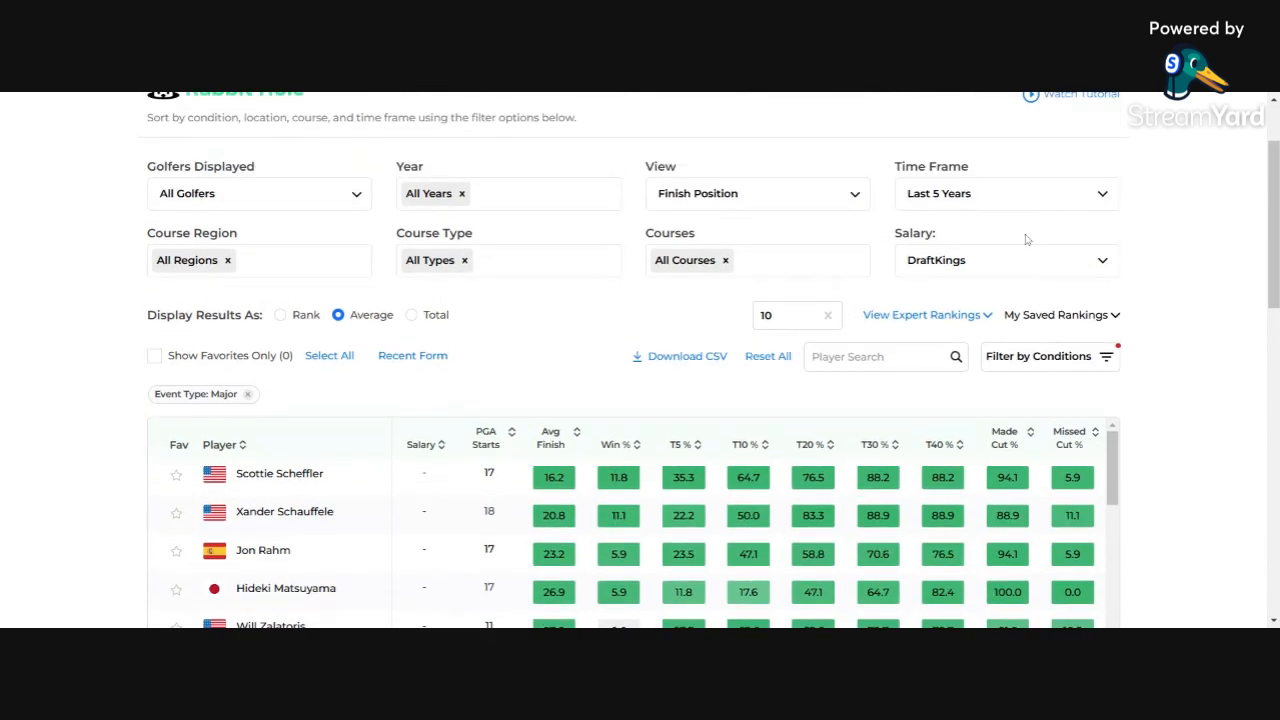